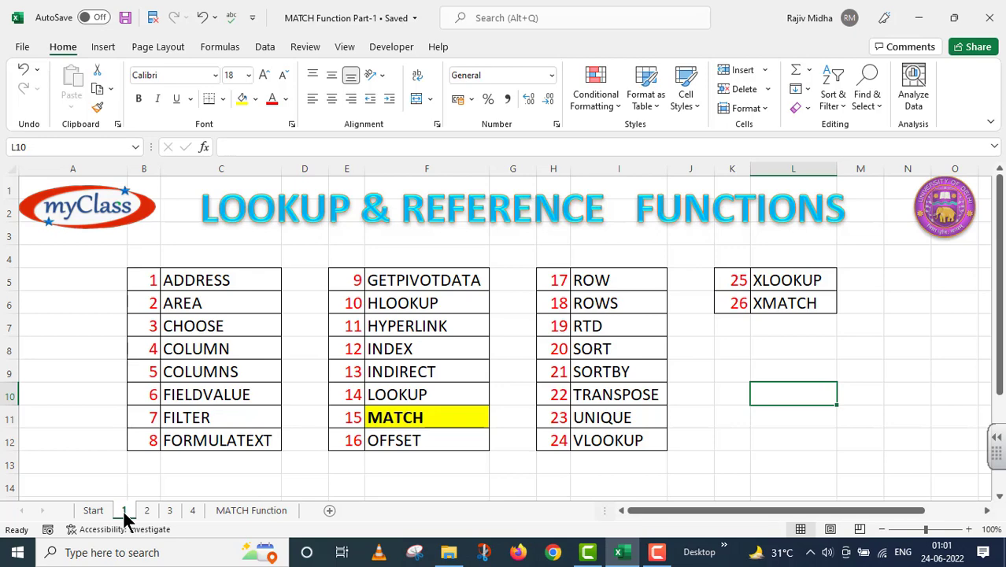
Step: View the title on sheet 2 and the definition on sheet 3, and open the MATCH Function sheet
click(146, 510)
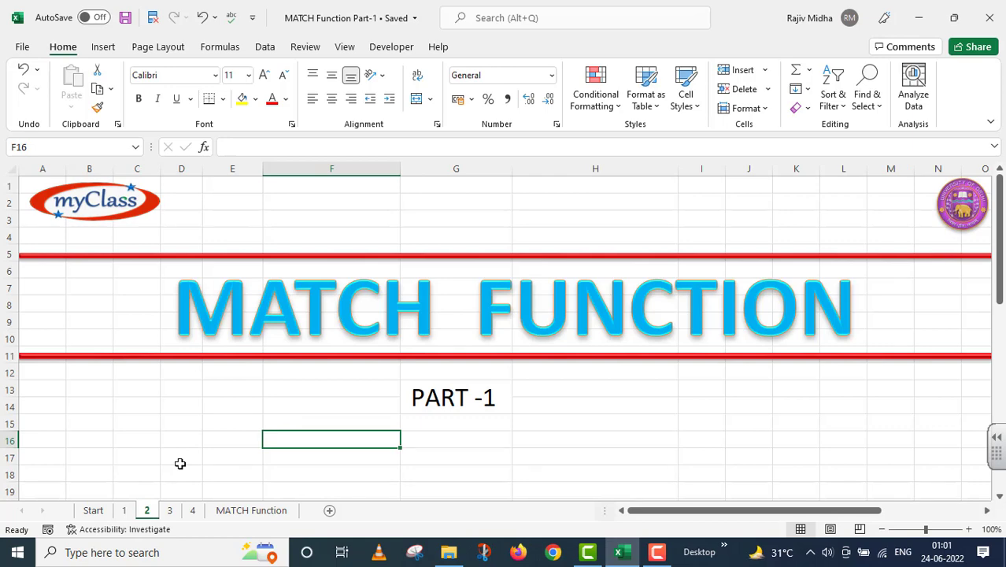
key(ctrl+Page_Down)
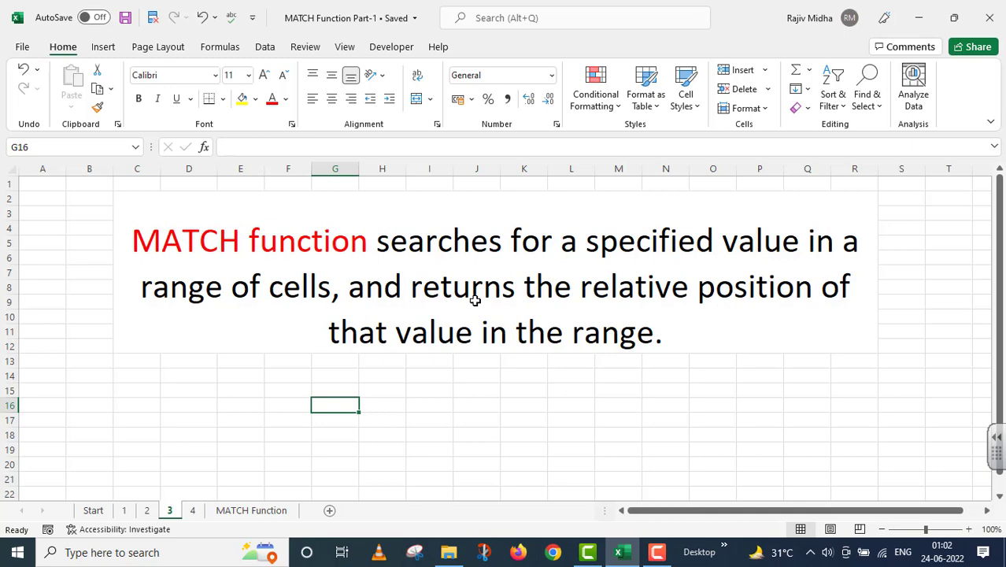
click(265, 514)
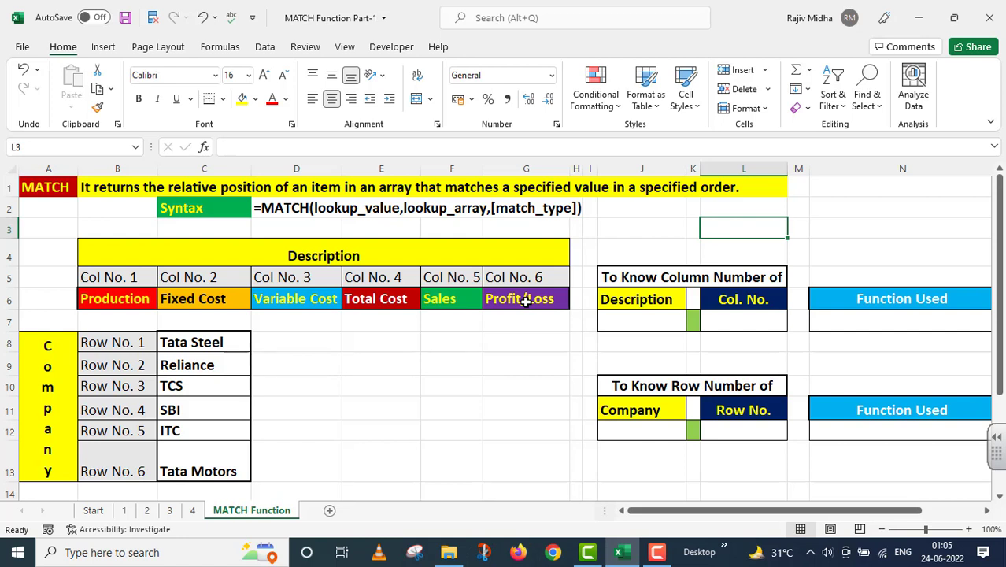
Step: Add list data validation to the Description cell J7, using the headings in B6:G6 as its source
click(661, 320)
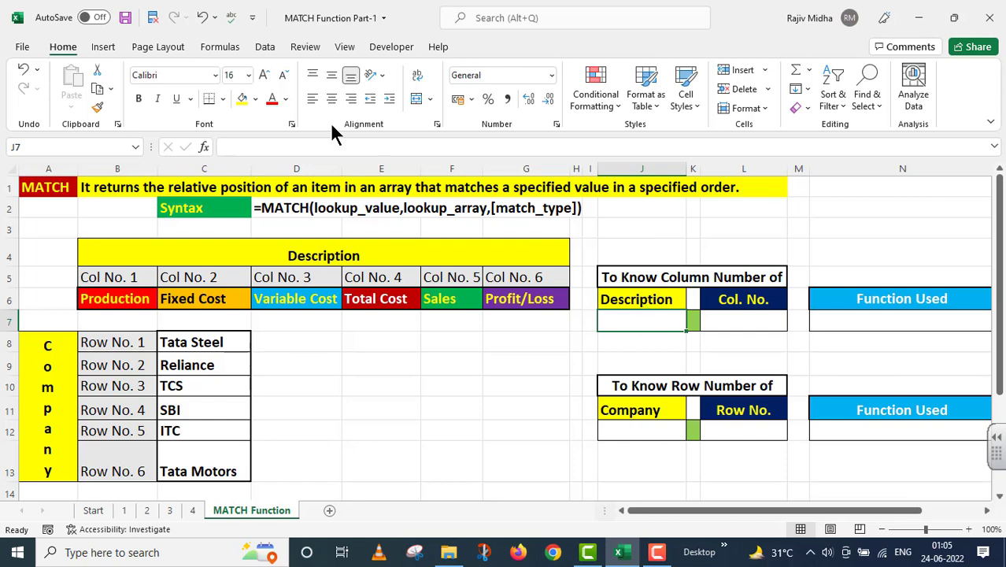
click(265, 49)
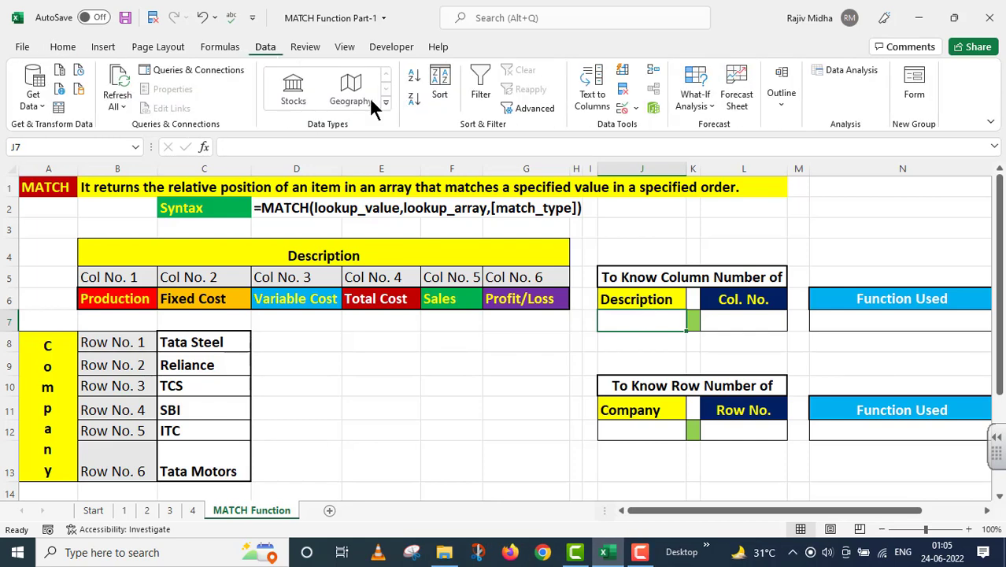
click(636, 108)
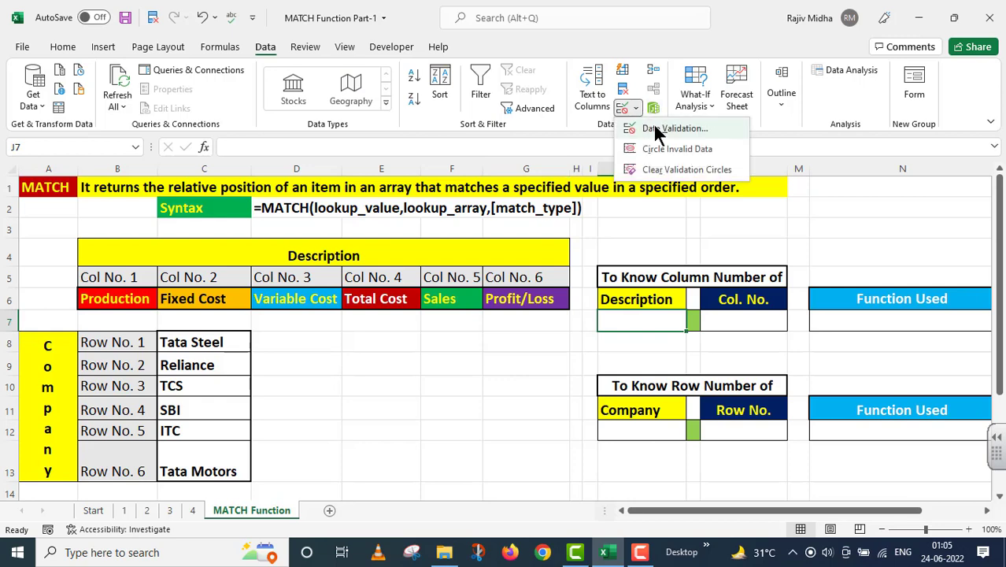
click(652, 126)
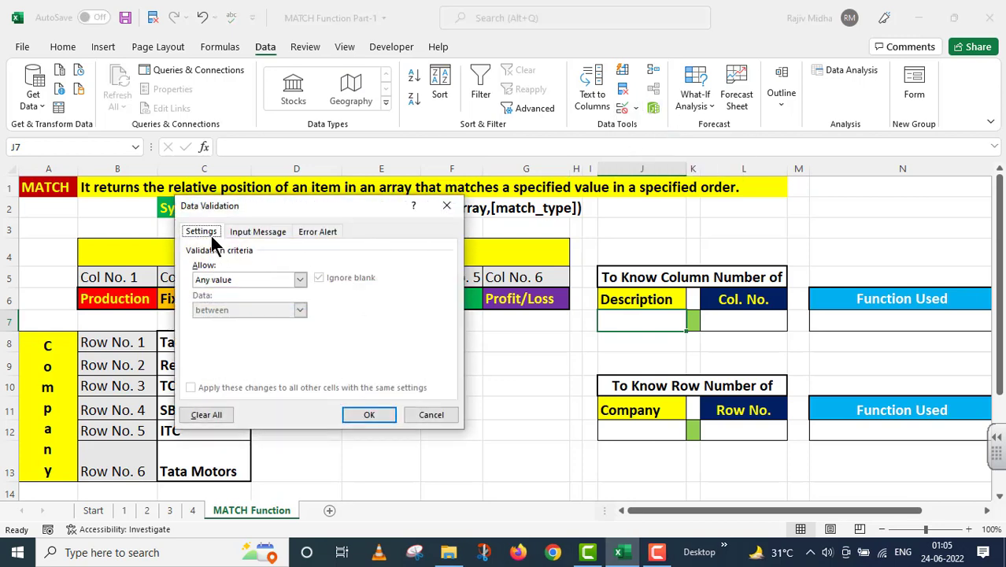
click(299, 280)
click(214, 322)
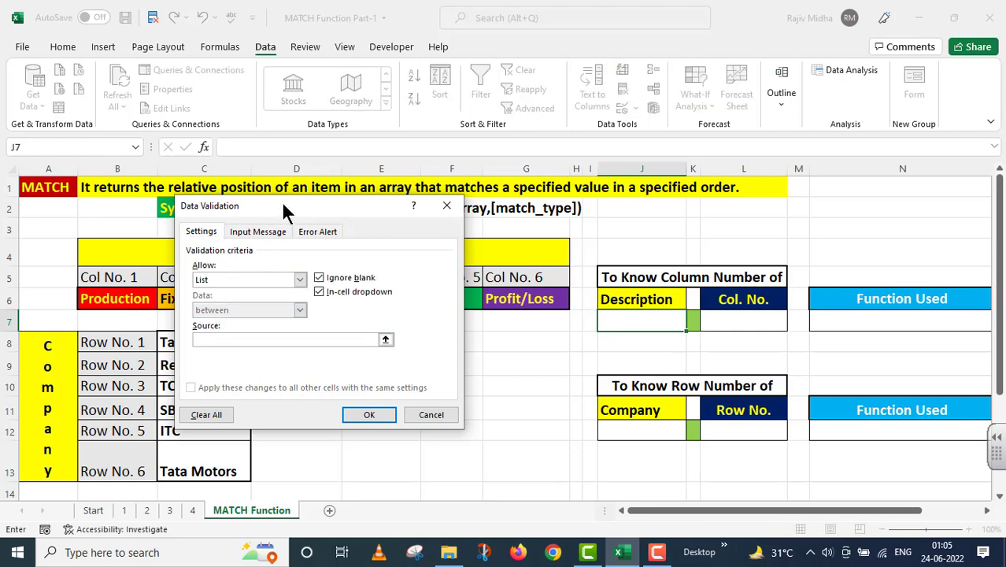
drag(281, 201, 739, 195)
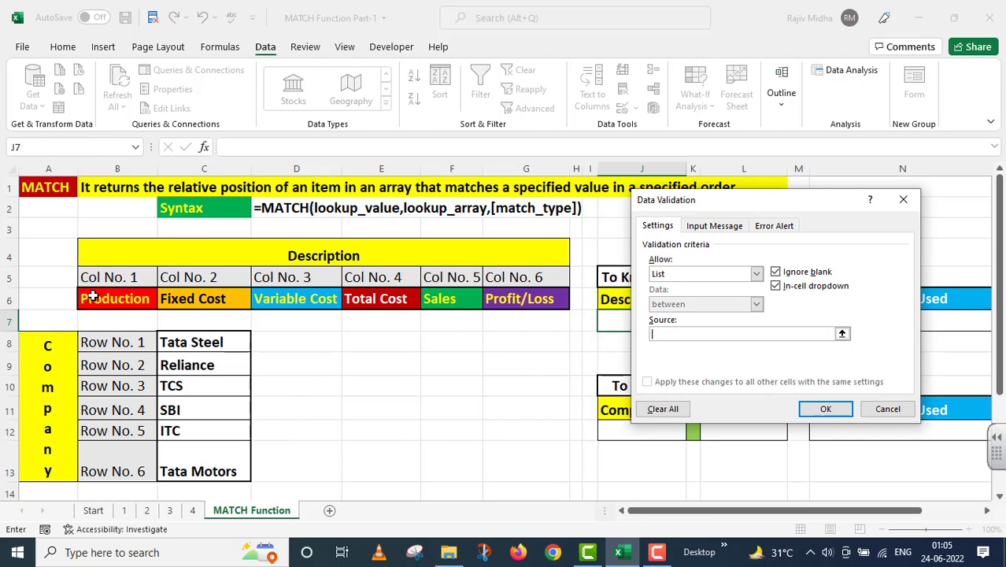
drag(91, 293, 543, 298)
click(821, 409)
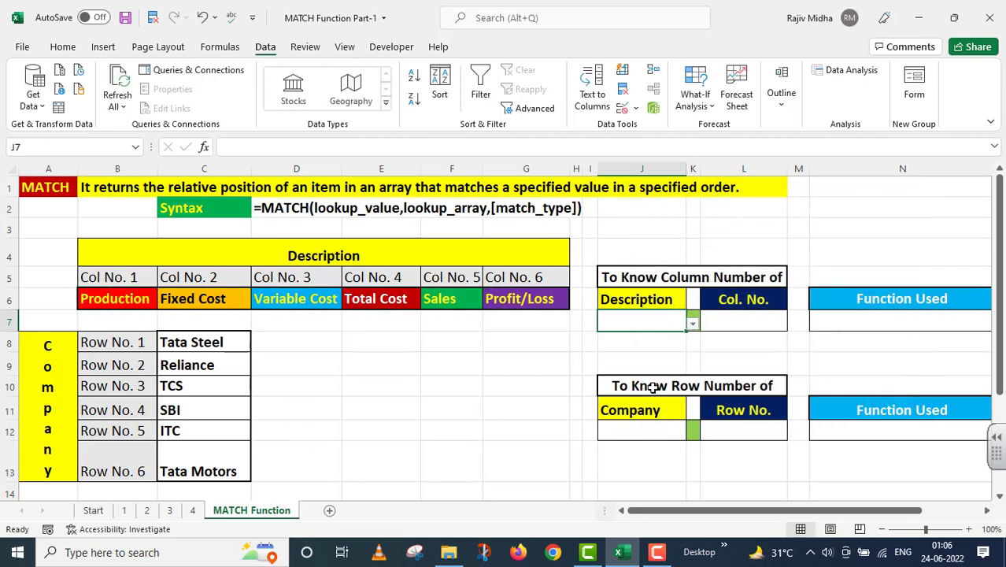
Step: Try Variable Cost and Fixed Cost from the list in J7, and settle on Total Cost
click(692, 323)
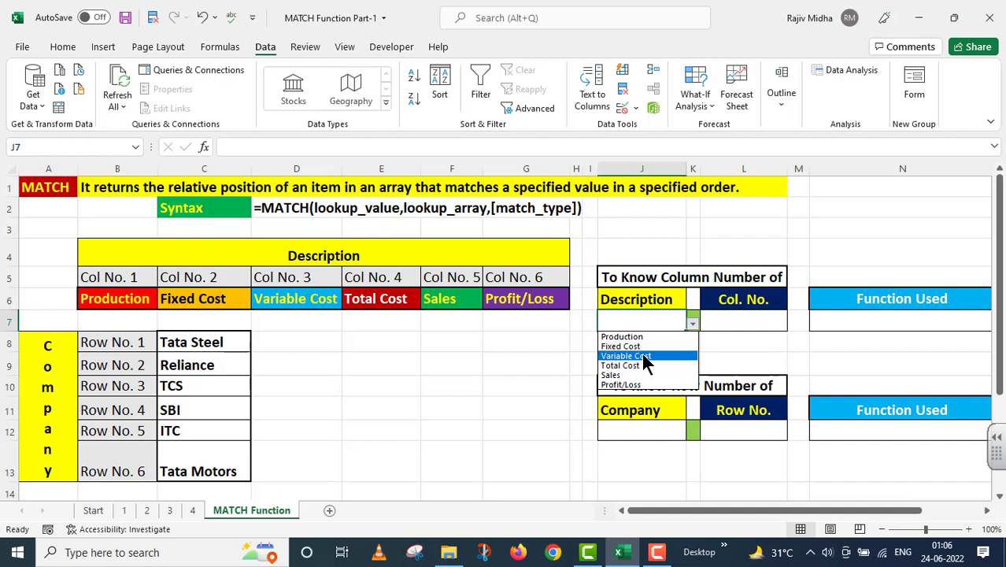
click(638, 356)
click(692, 324)
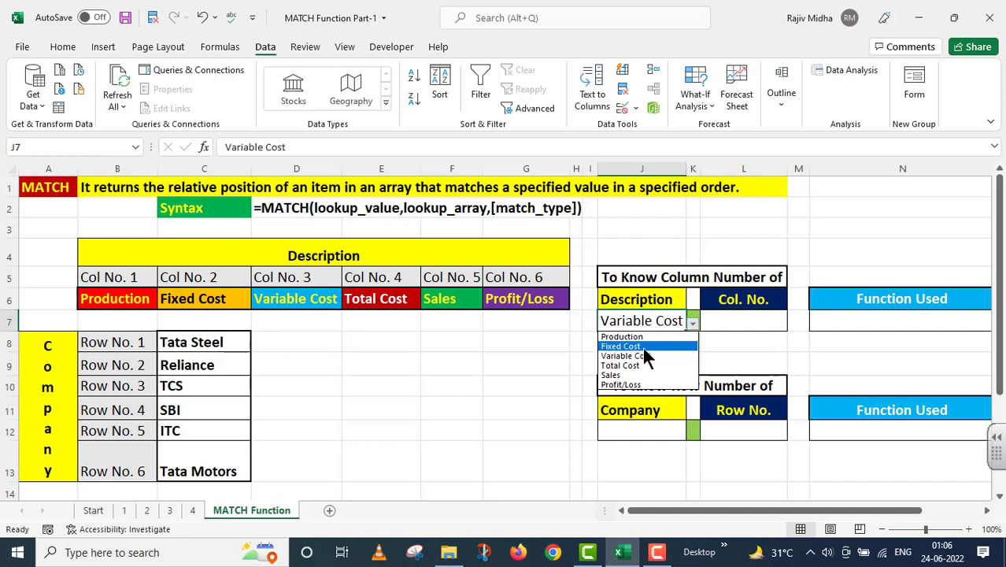
click(645, 346)
click(693, 323)
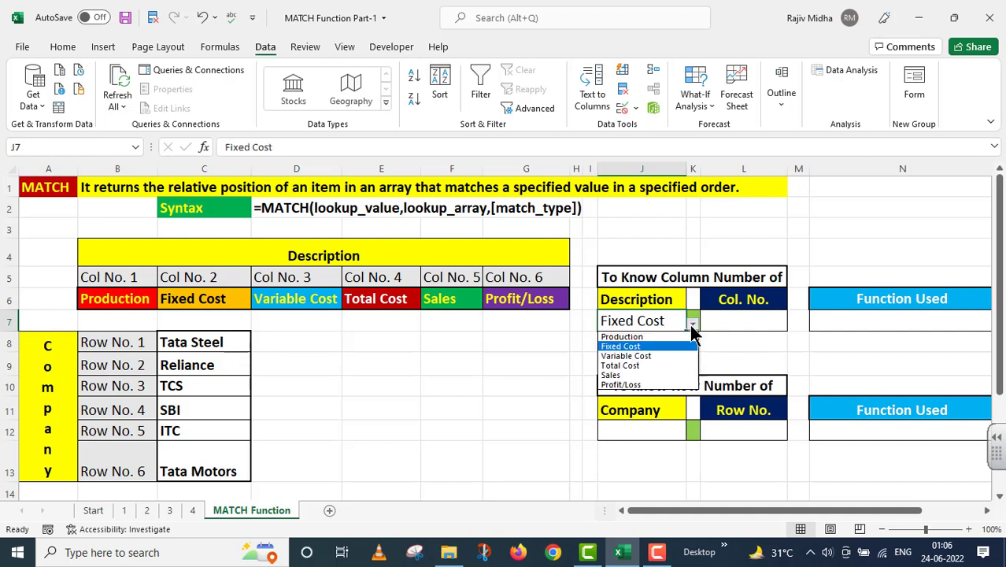
click(635, 365)
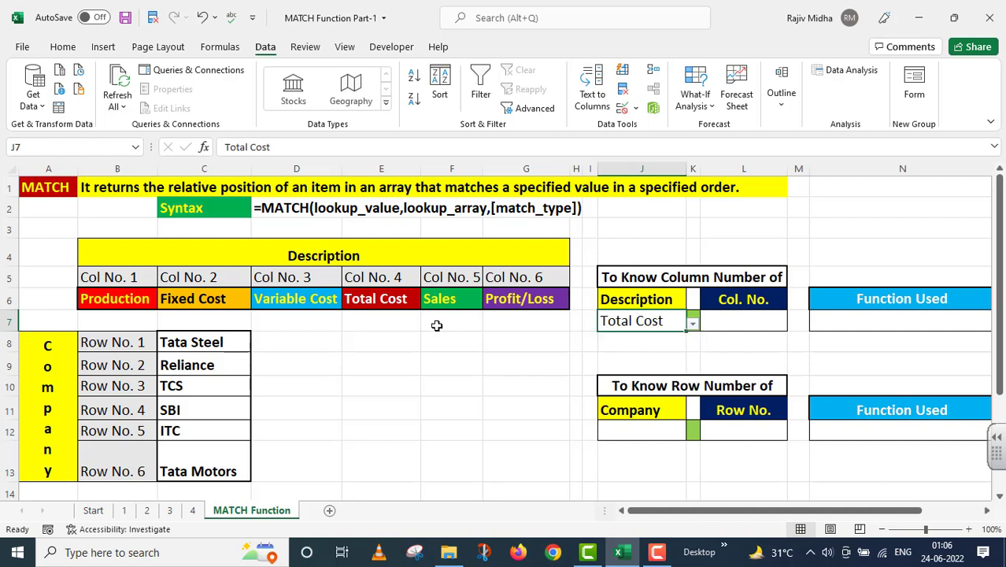
Step: Enter =MATCH(J7,B6:G6,0) in the Col. No. cell L7, choosing the exact match option
click(720, 322)
double_click(719, 323)
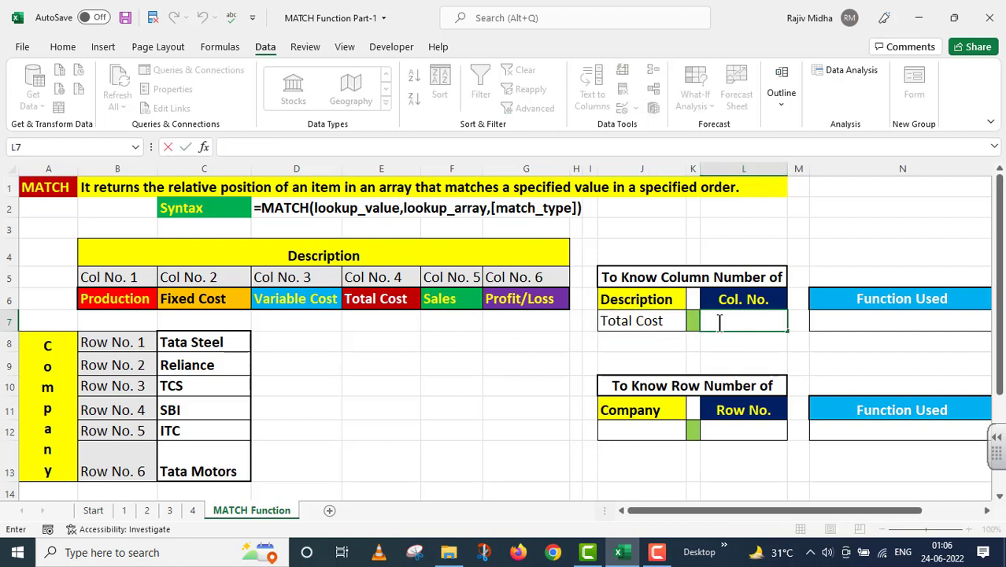
text(=)
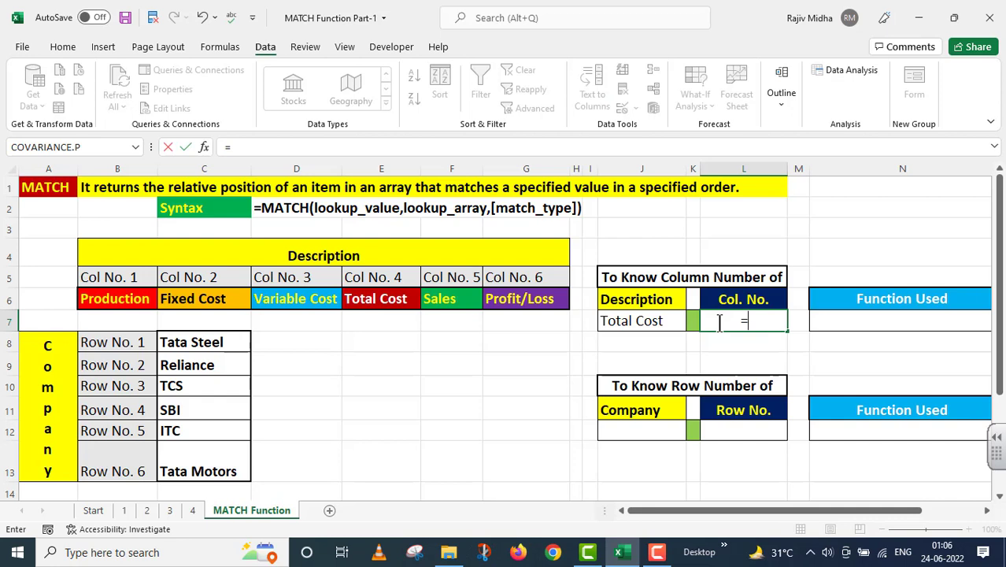
text(MATCH)
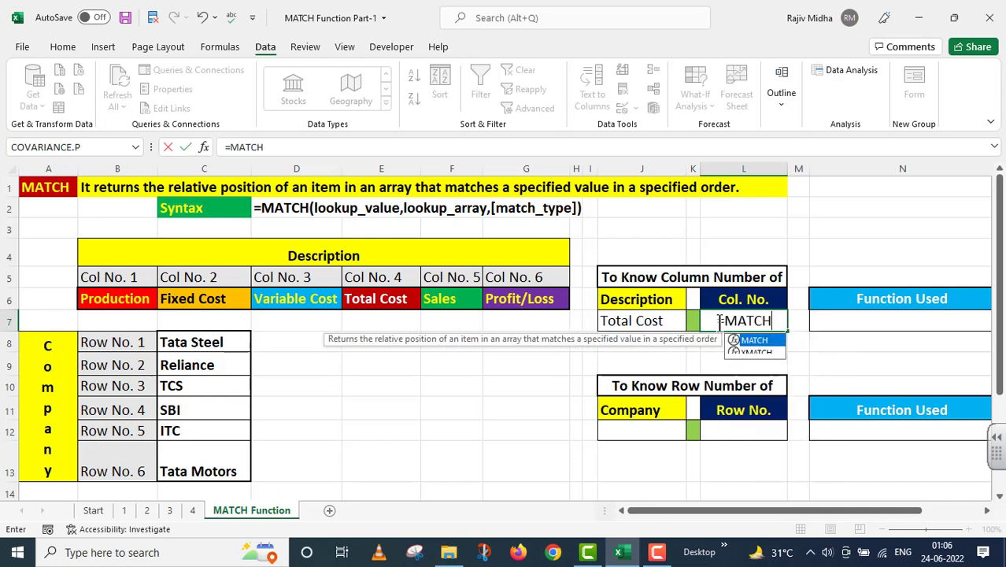
text(()
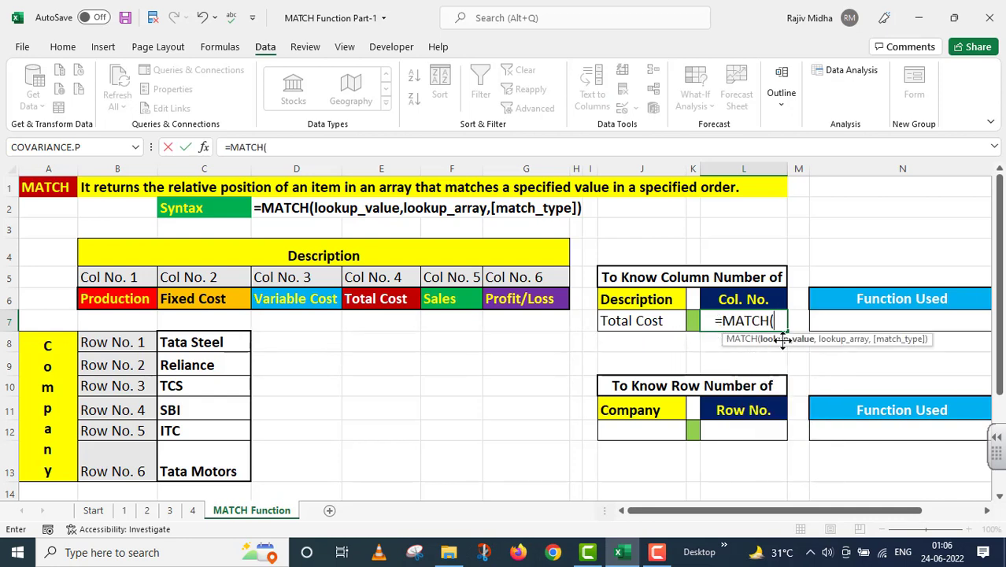
click(643, 322)
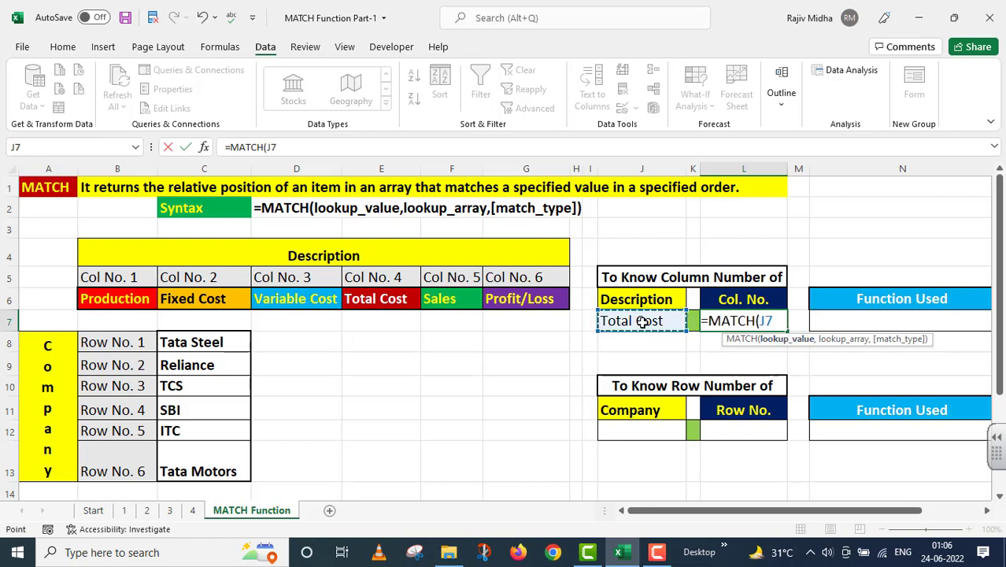
text(,)
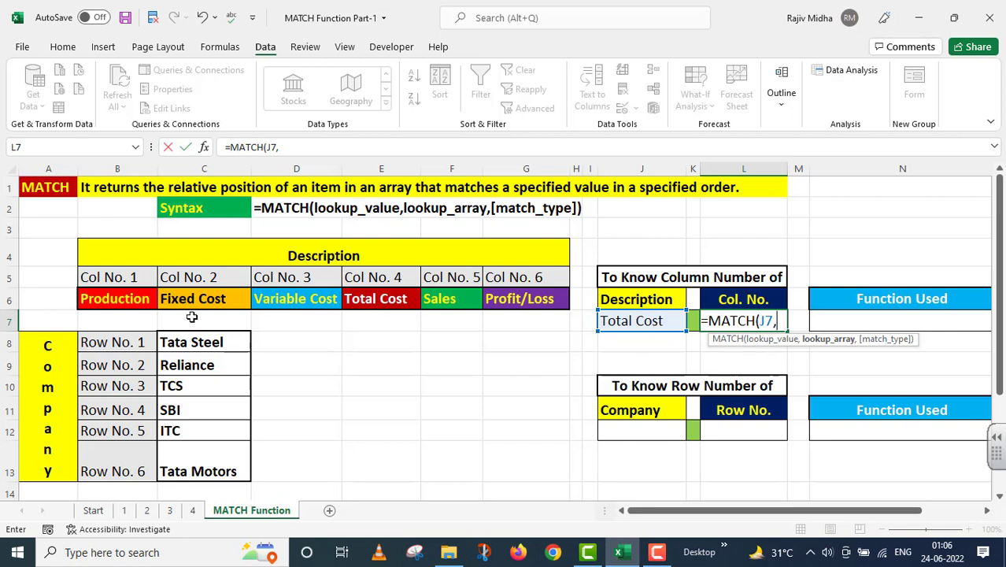
drag(101, 301, 522, 307)
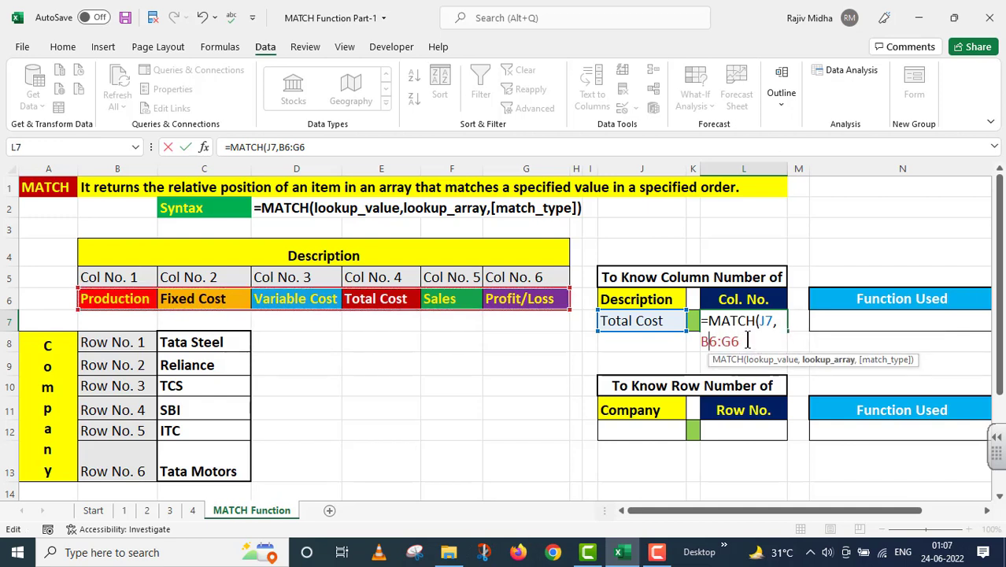
text(,)
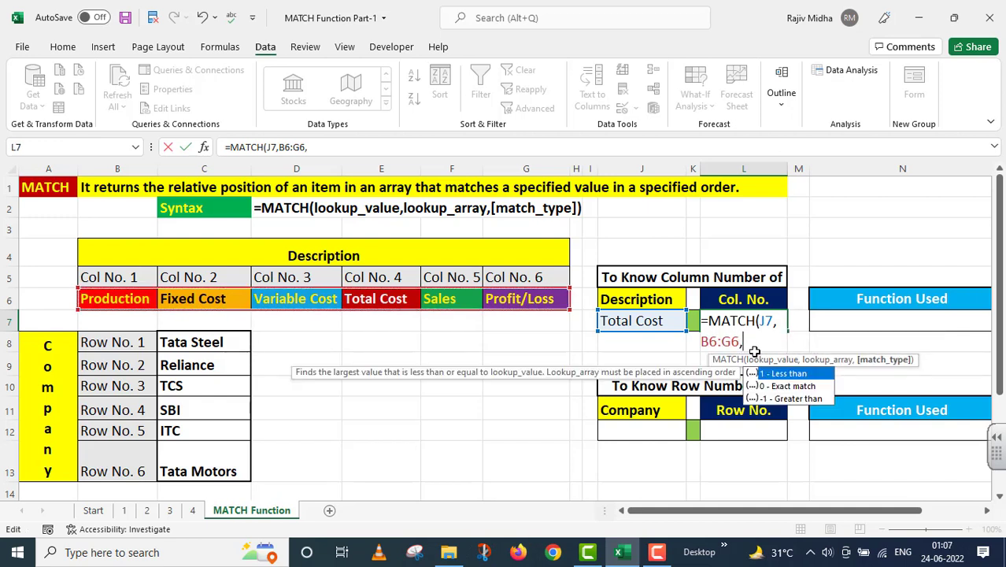
double_click(783, 386)
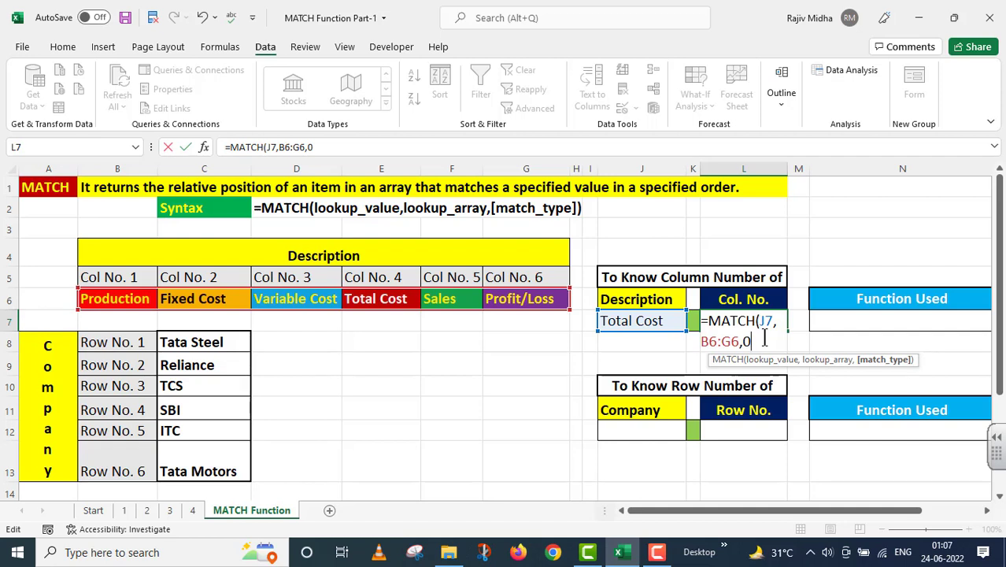
text())
key(Return)
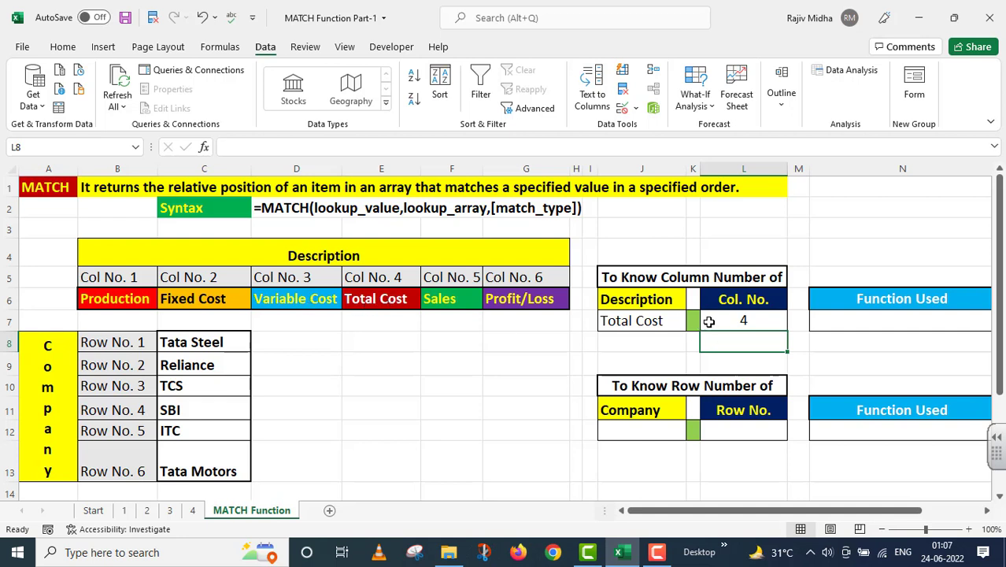
Step: Test the column lookup by setting J7 to Production and finally to Profit/Loss
click(657, 320)
click(692, 325)
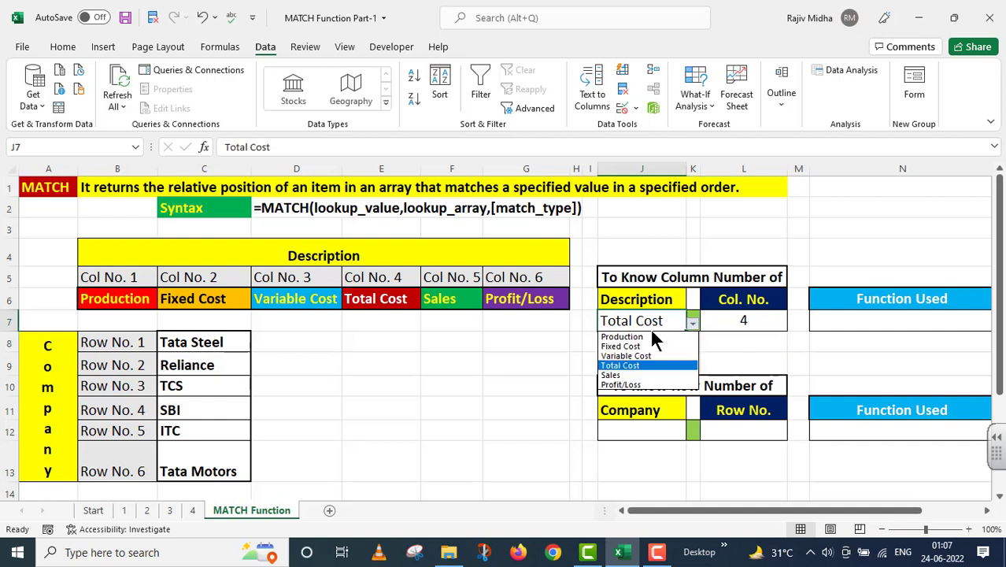
click(634, 336)
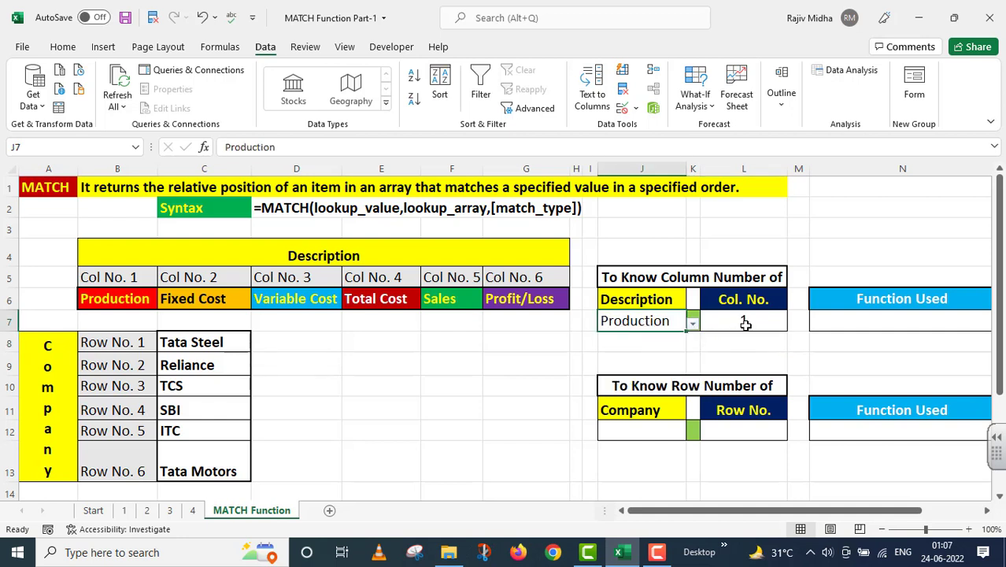
click(692, 324)
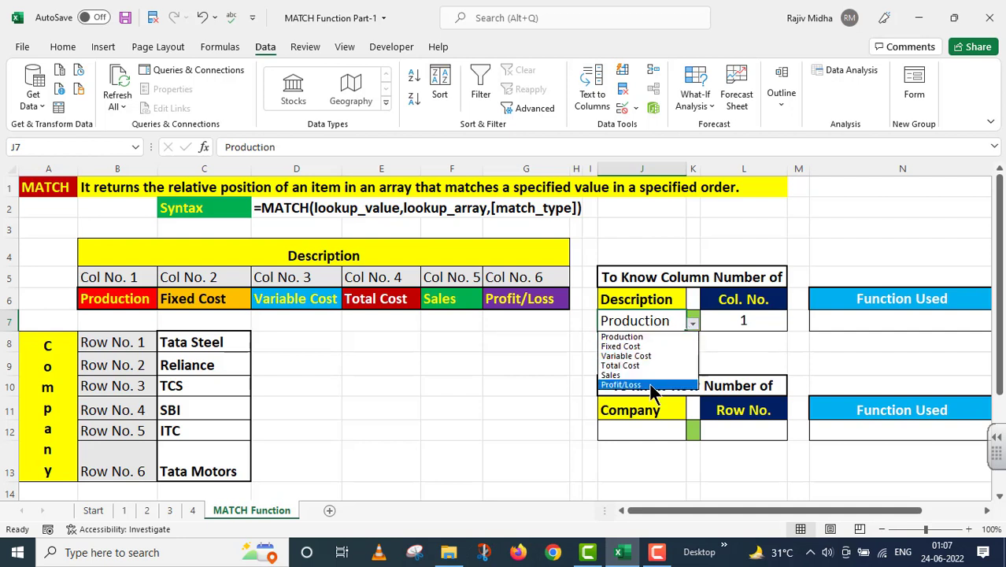
click(622, 384)
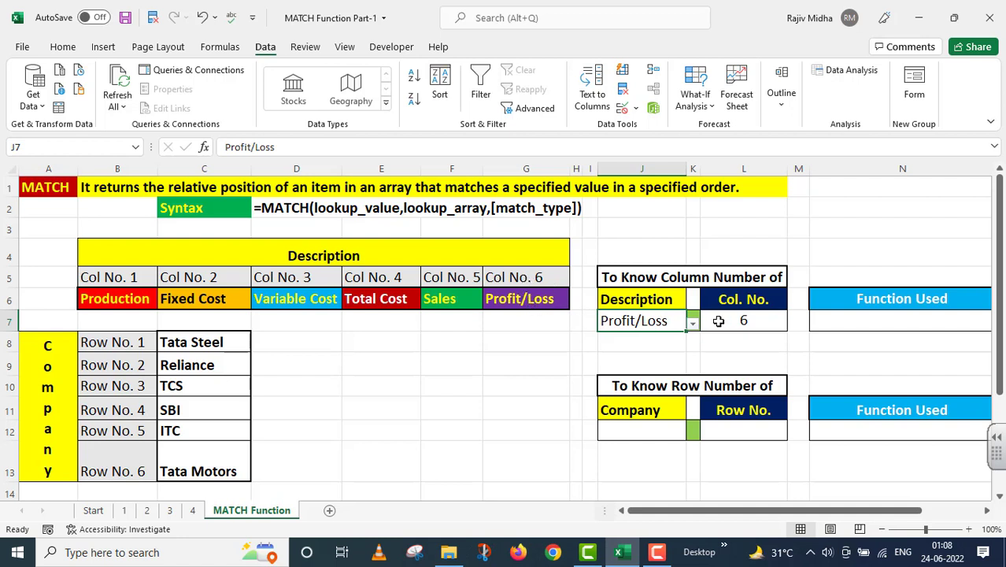
Step: Copy the MATCH formula from L7 and paste it as apostrophe-prefixed text into the Function Used cell N7
click(778, 322)
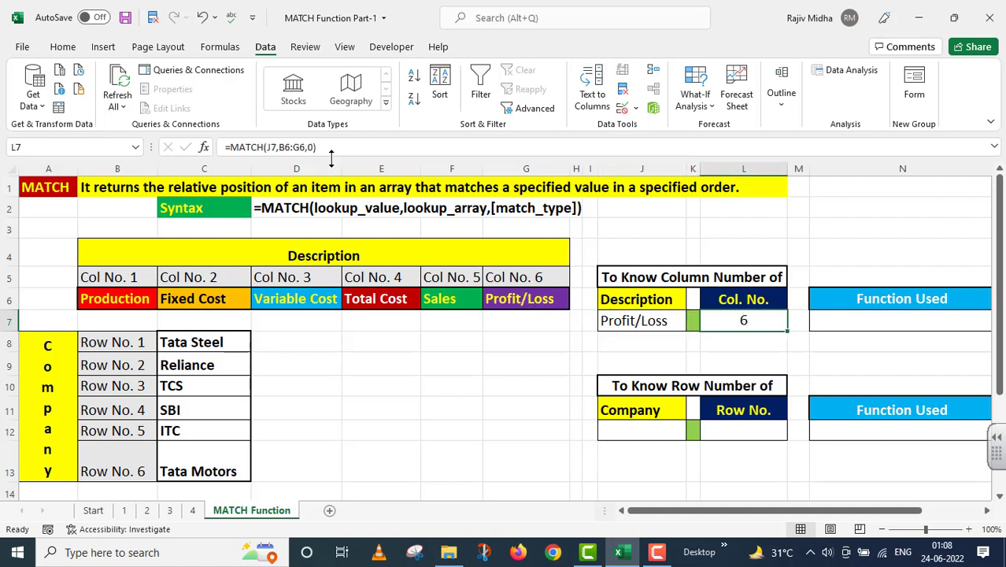
drag(329, 150, 186, 156)
key(ctrl+c)
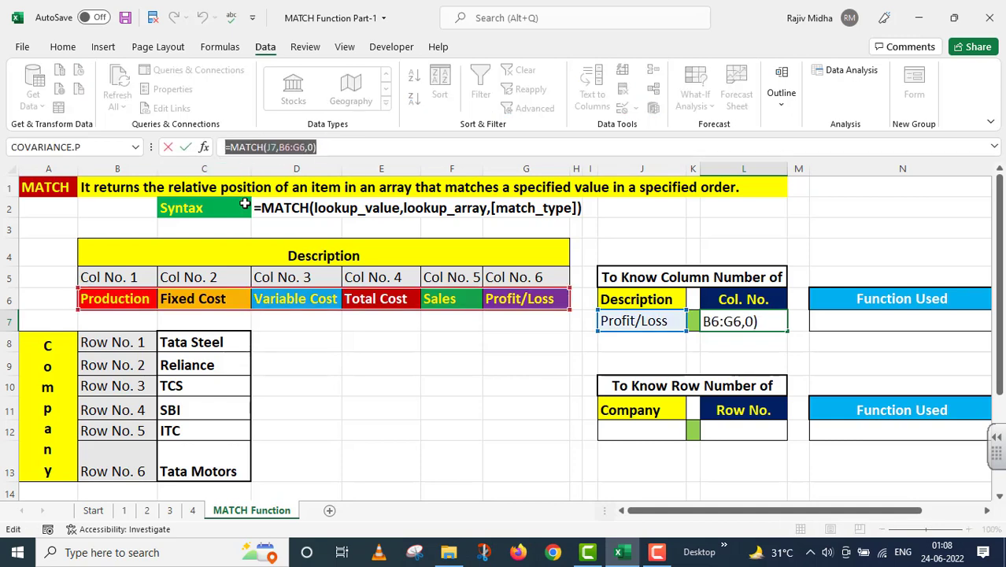
key(Return)
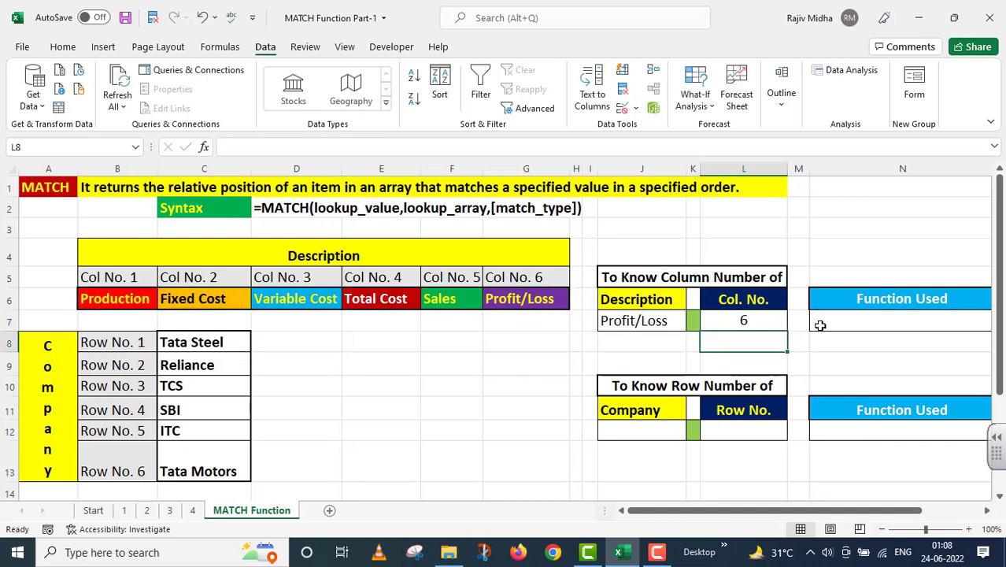
click(819, 325)
text(')
key(ctrl+v)
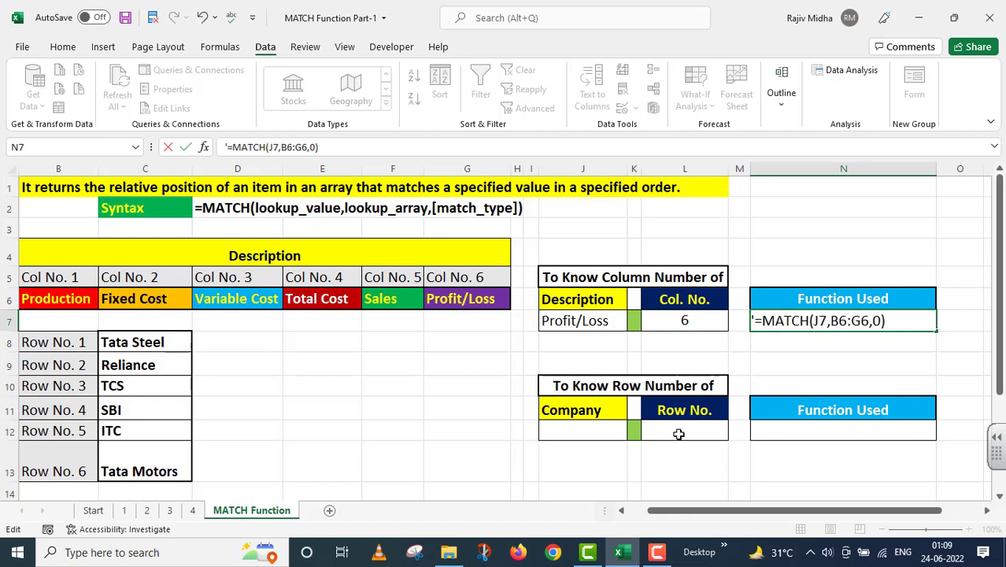
Step: Add list data validation to the Company cell J12, using the company names in C8:C13 as its source
click(583, 431)
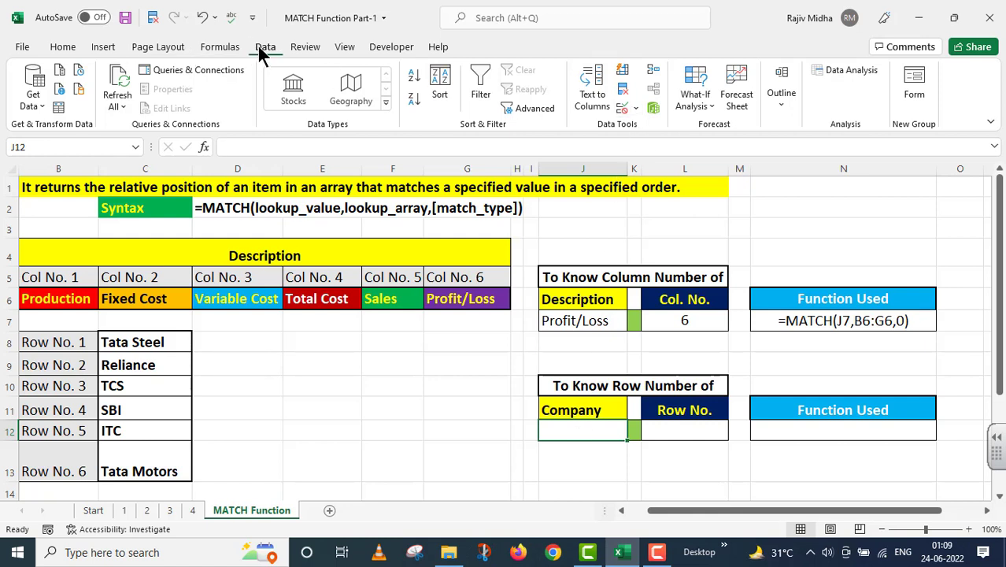
click(636, 108)
click(661, 133)
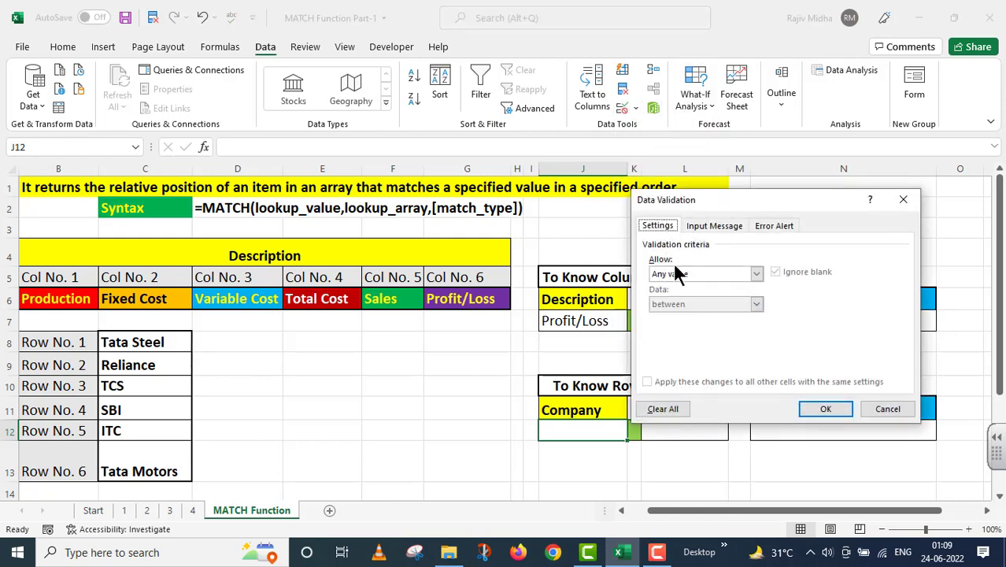
click(756, 274)
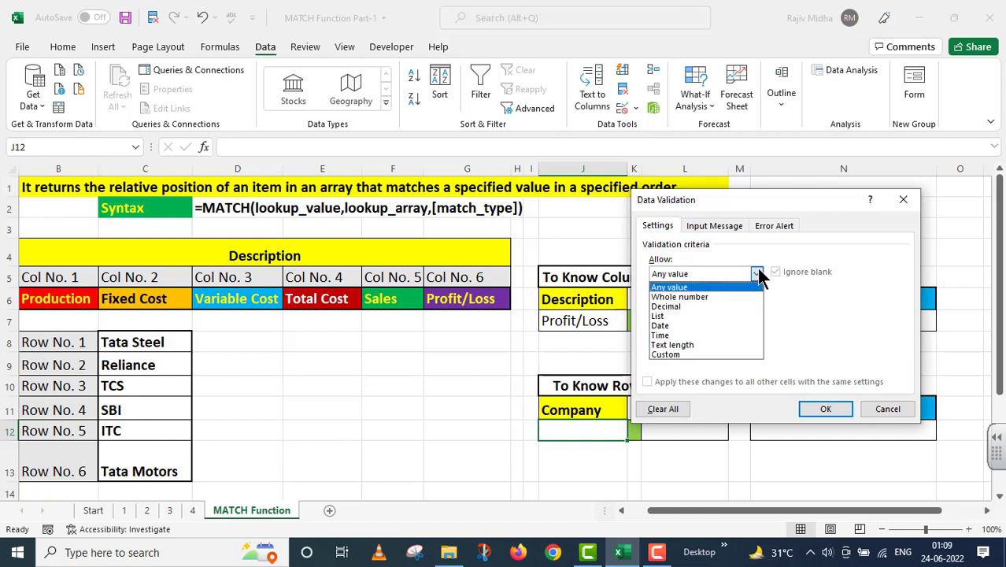
click(676, 316)
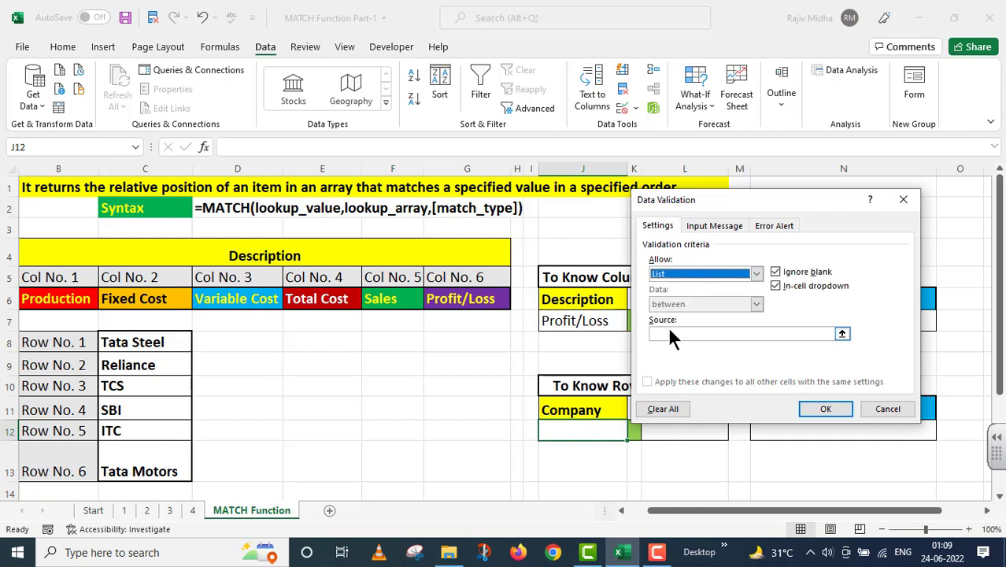
click(669, 333)
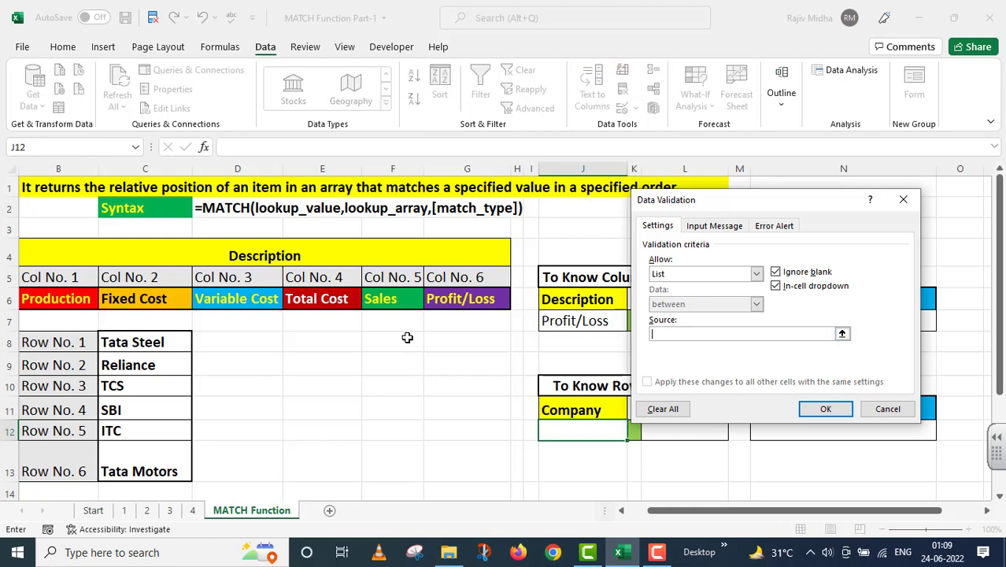
drag(180, 344, 161, 472)
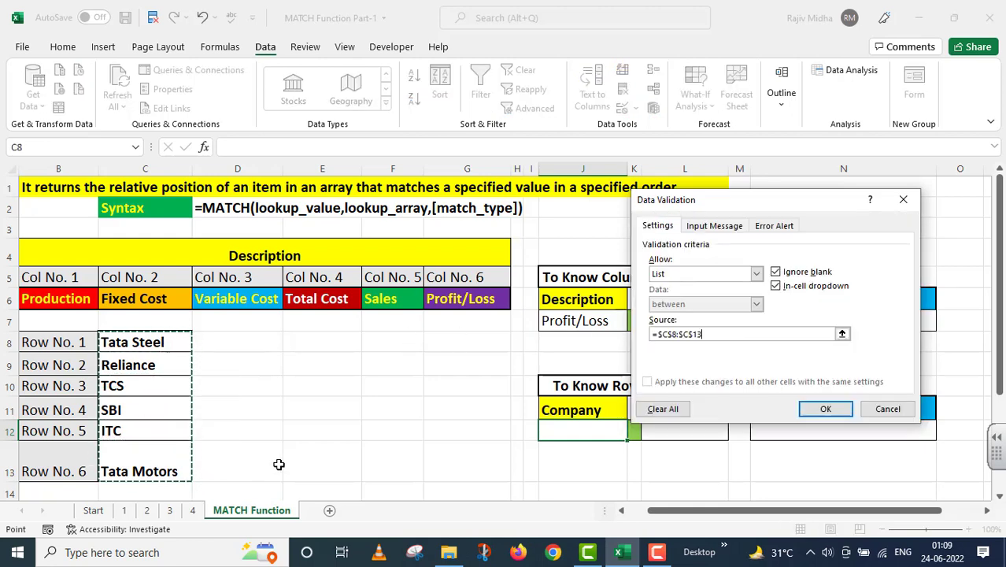
click(824, 408)
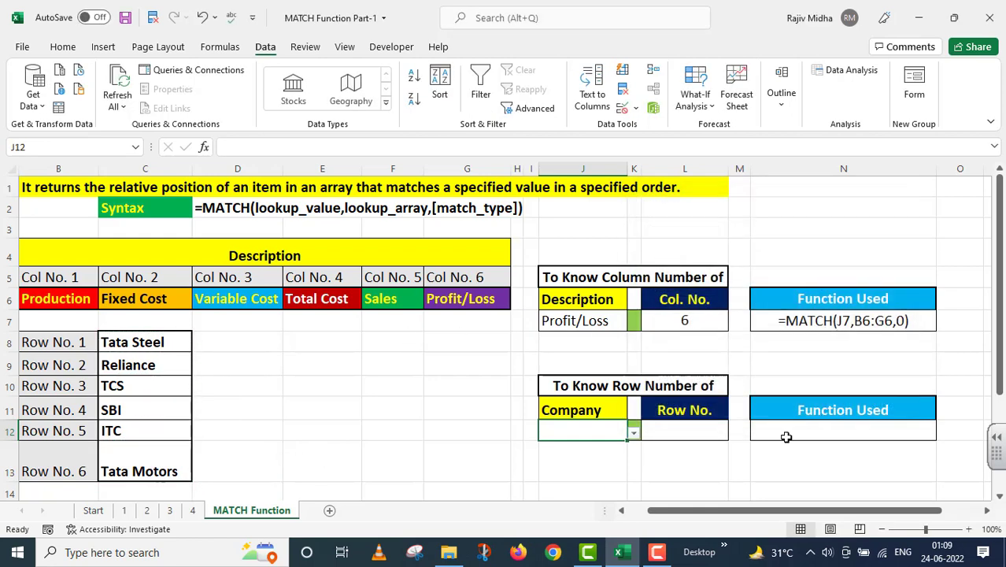
Step: Try Reliance from the company list in J12, and settle on Tata Motors
click(634, 432)
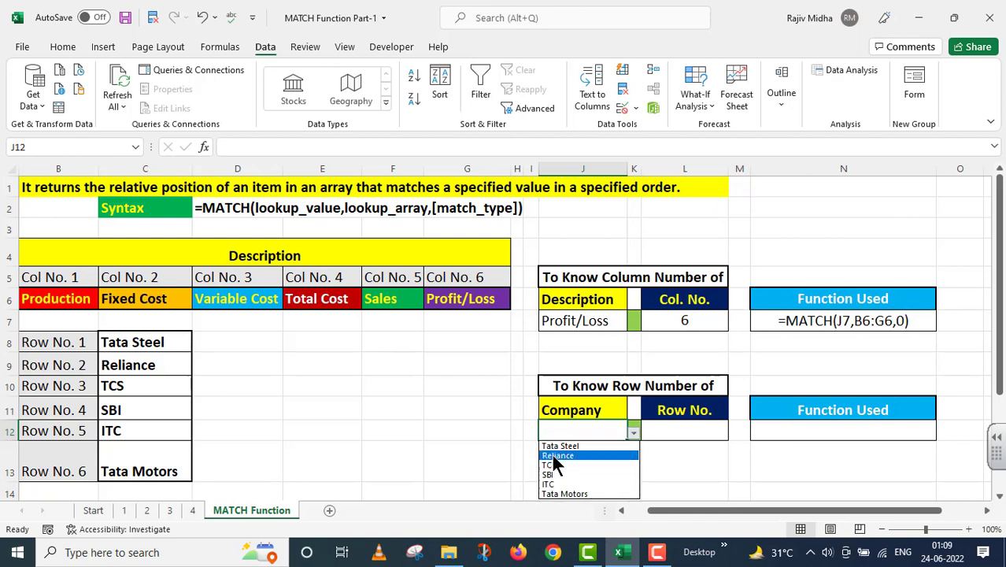
click(609, 455)
click(633, 432)
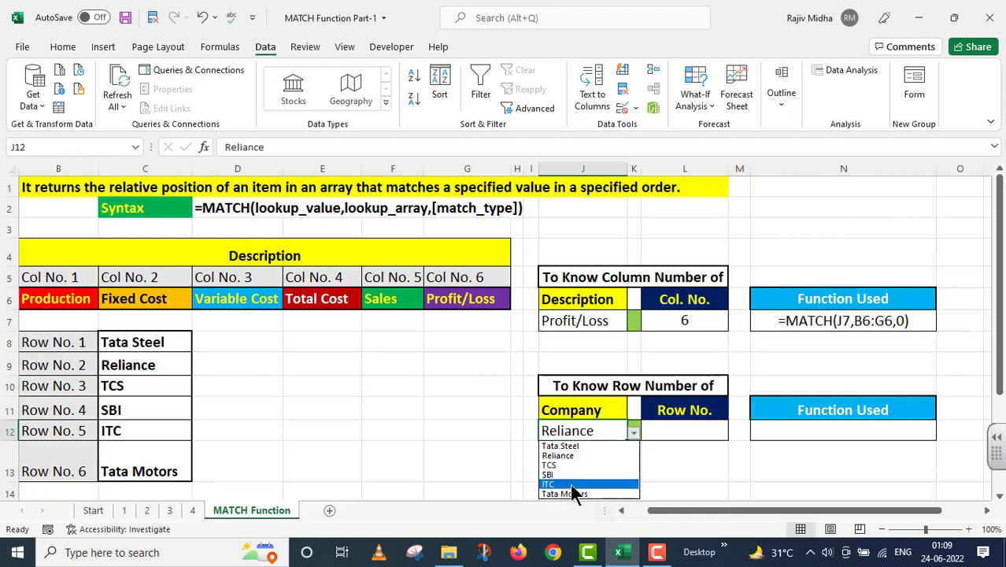
click(571, 498)
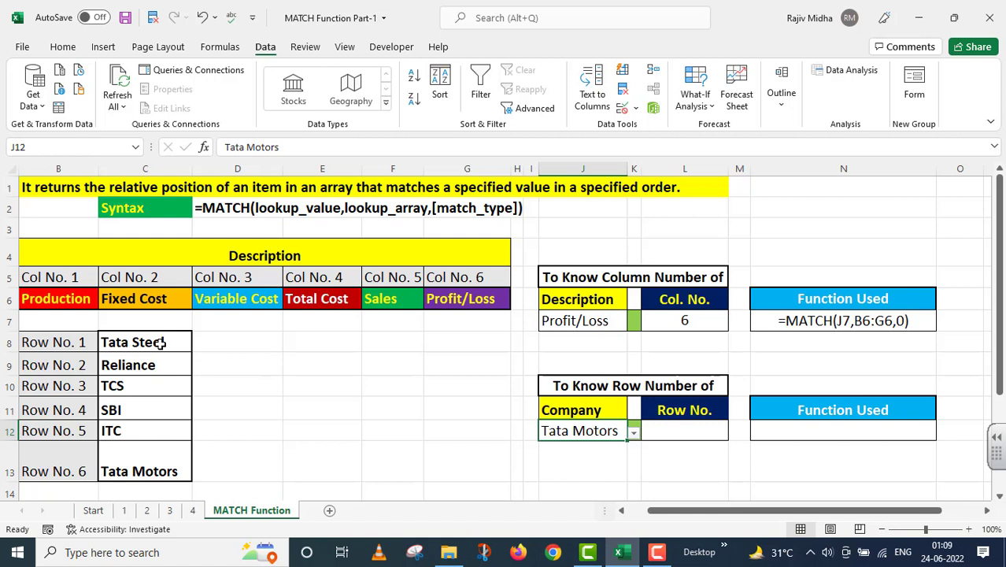
Step: Enter =MATCH(J12,C8:C13,0) in the Row No. cell L12, choosing the exact match option
double_click(662, 430)
text(=)
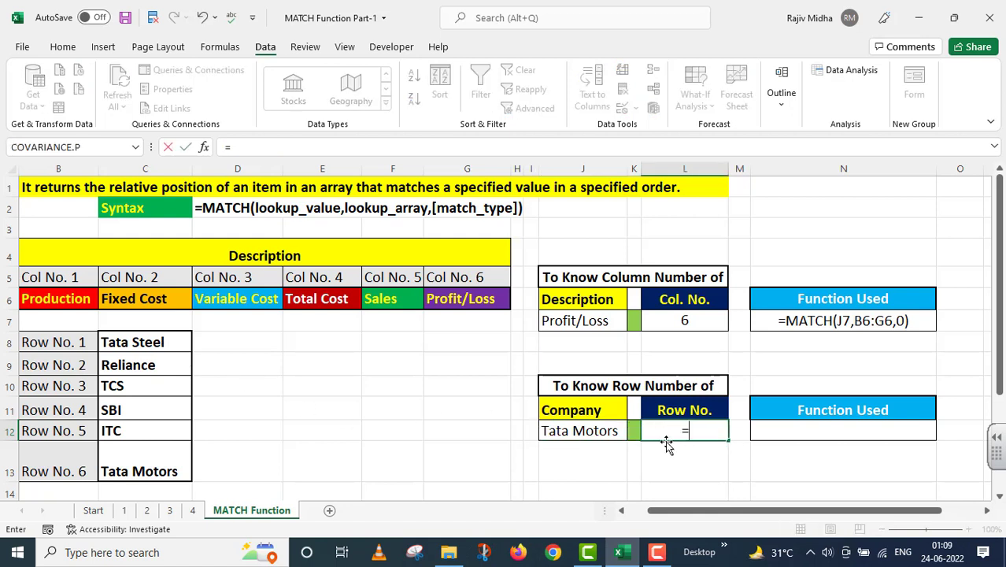
text(MAT)
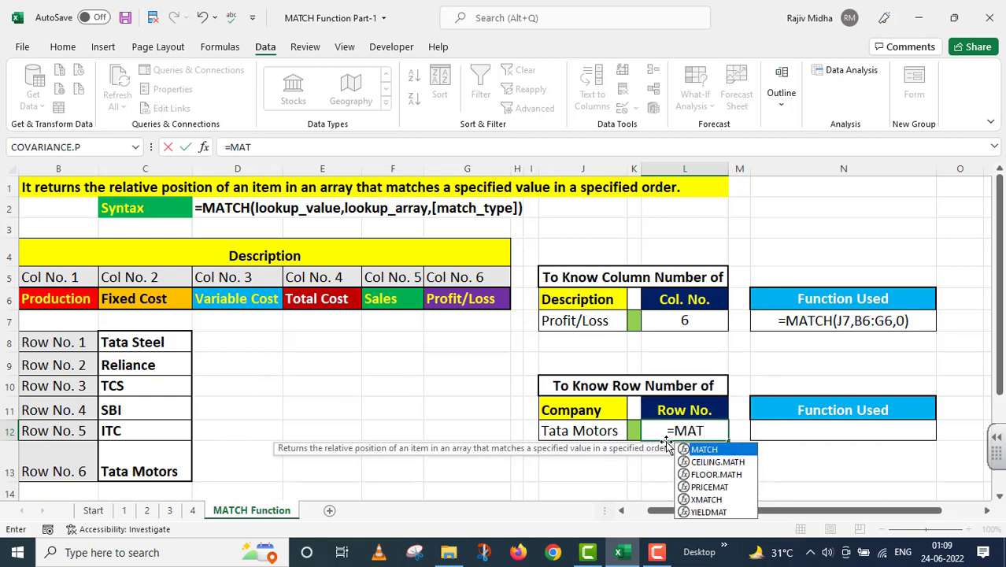
text(CH()
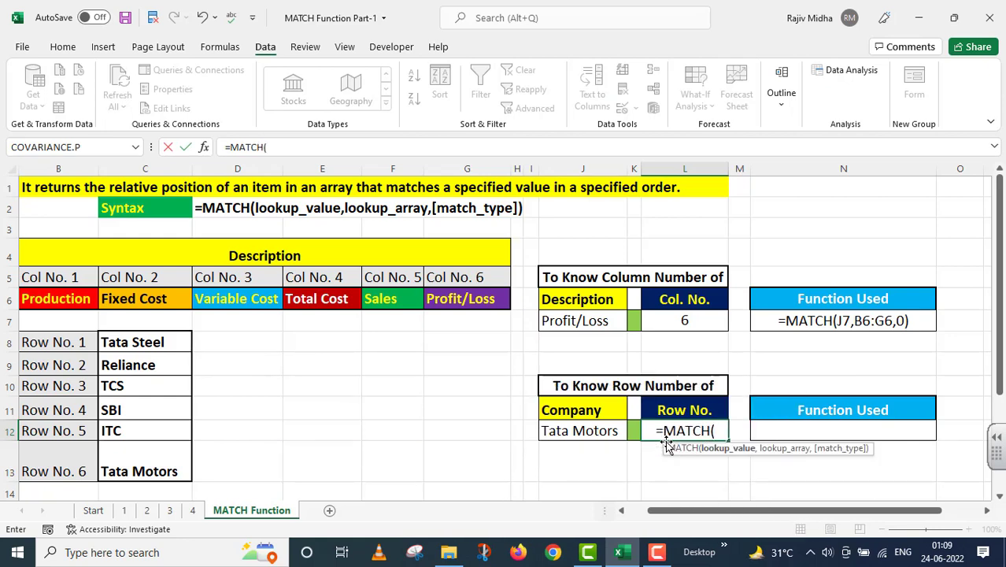
click(602, 432)
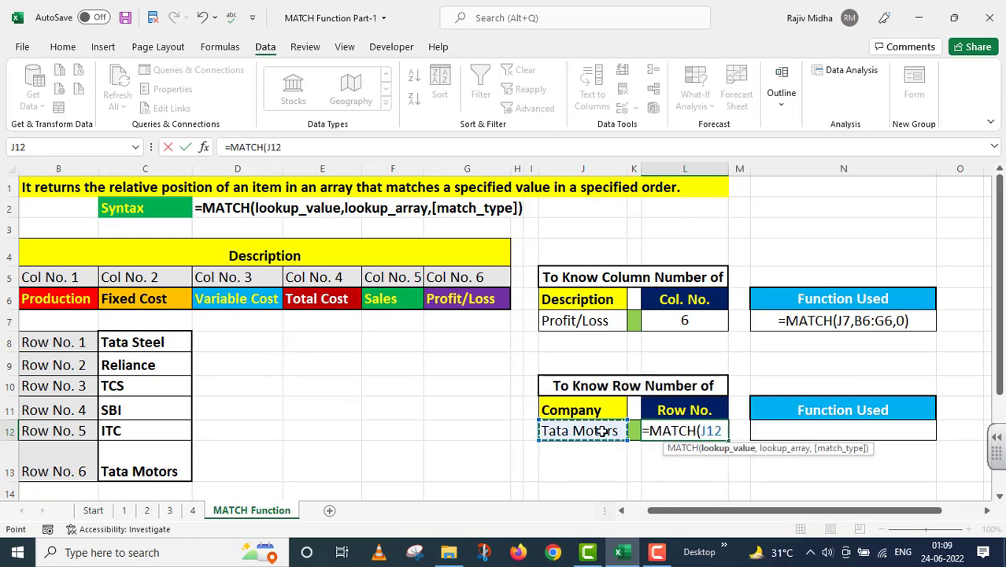
text(,)
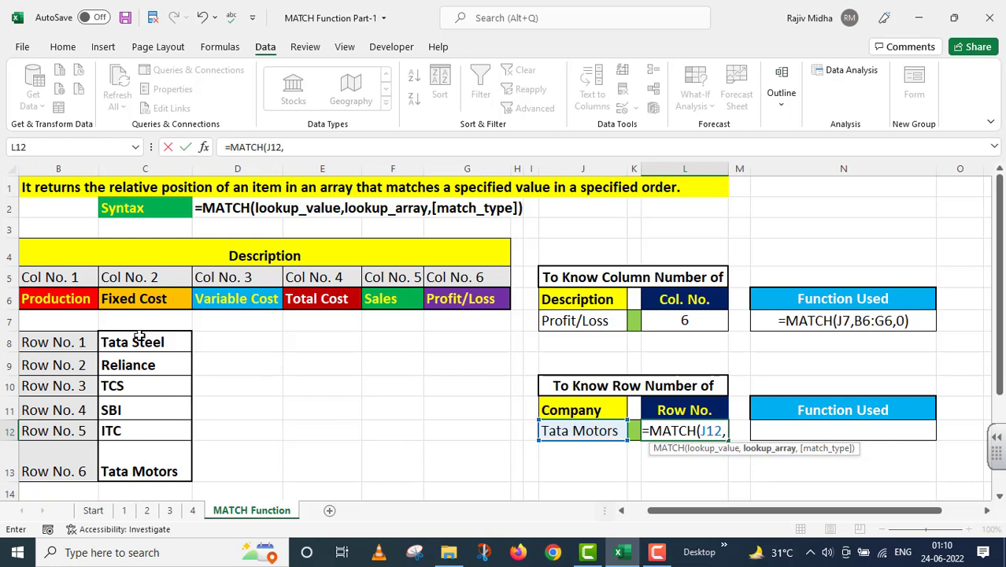
drag(142, 339, 140, 456)
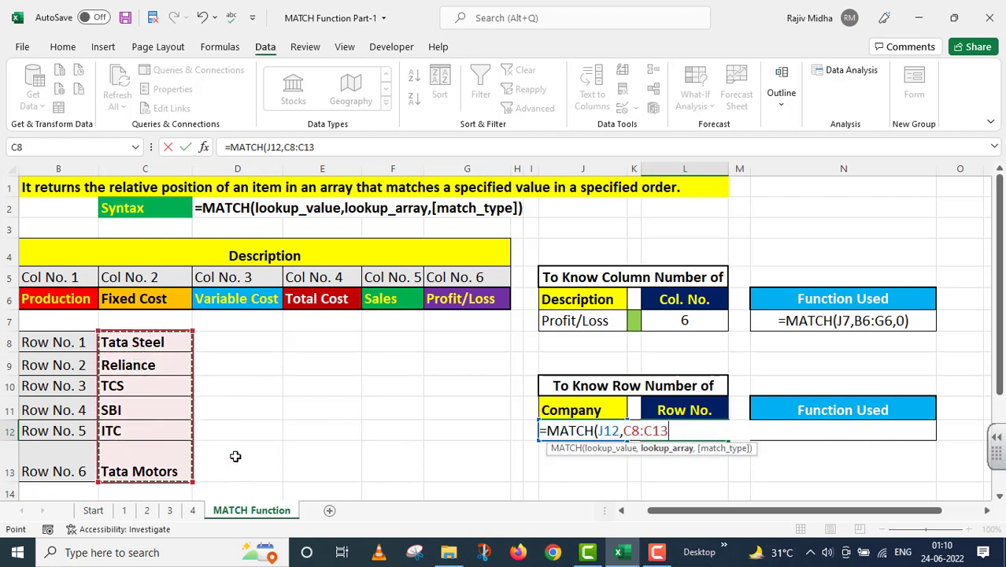
text(,)
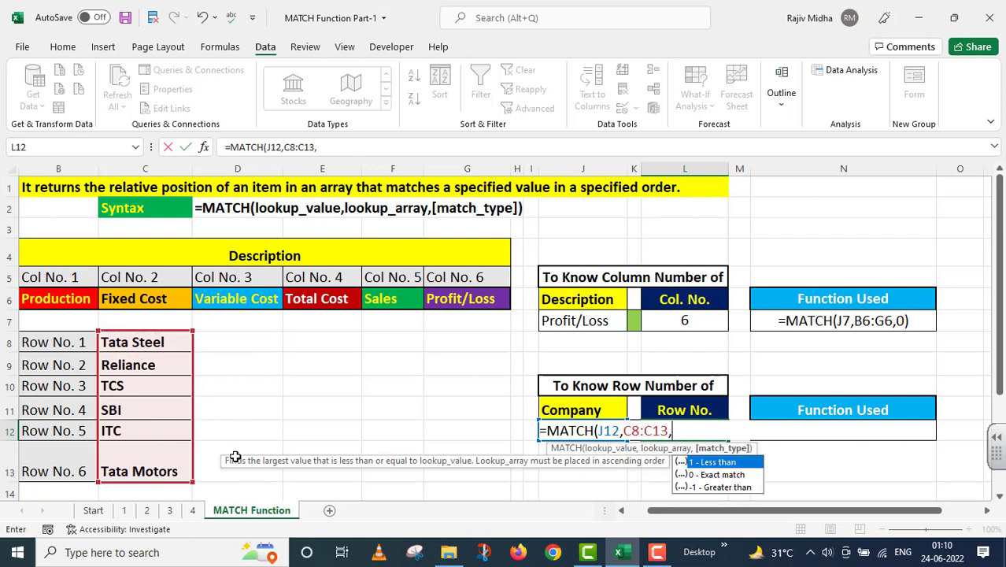
double_click(709, 476)
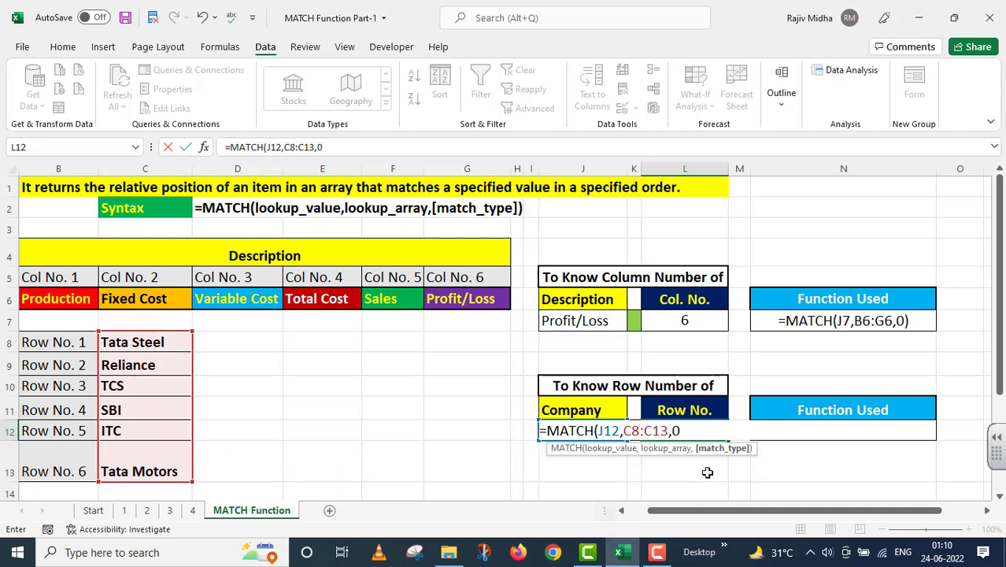
key(Return)
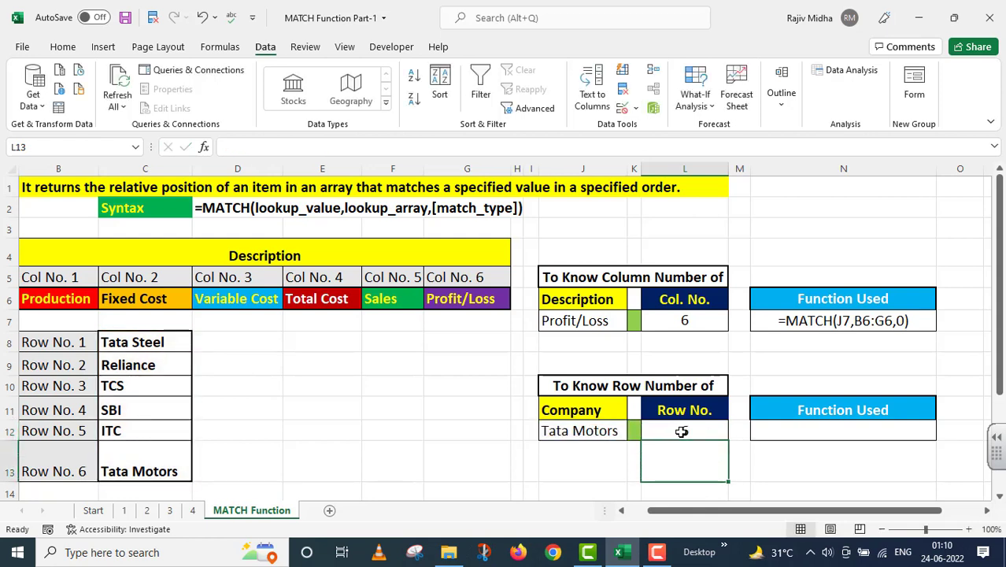
Step: Test the row lookup by setting J12 to Reliance, TCS and finally ITC
click(146, 473)
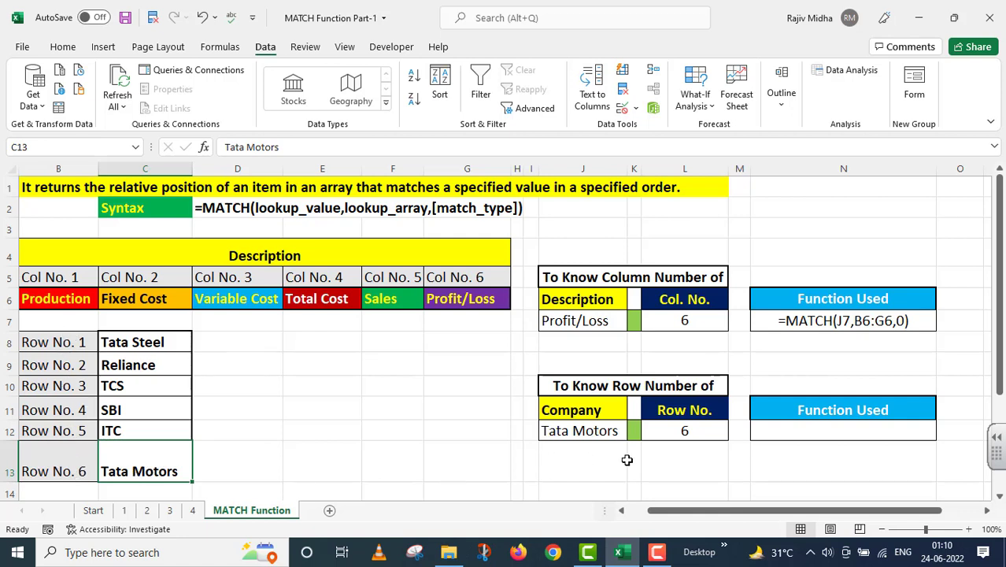
click(601, 432)
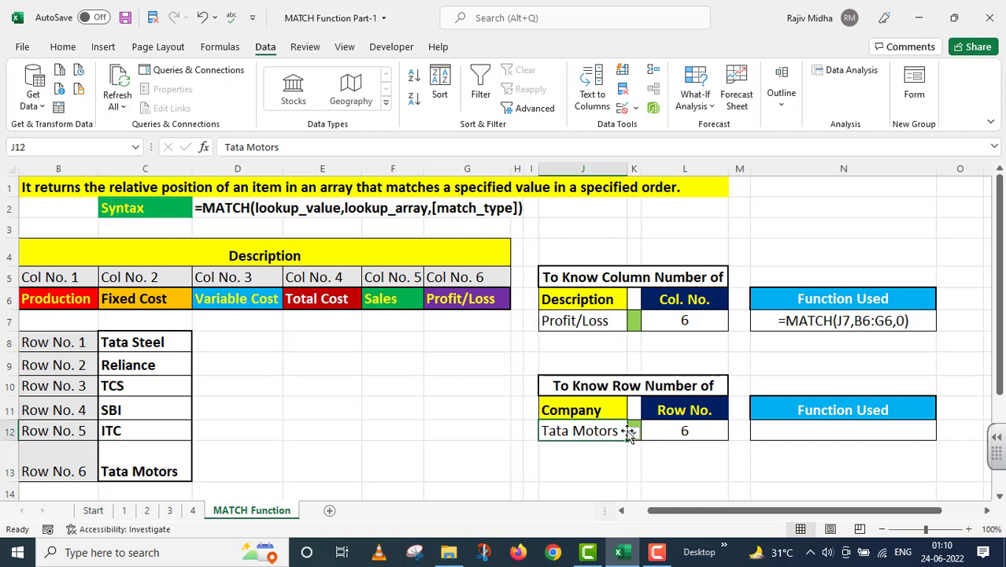
click(634, 433)
click(585, 456)
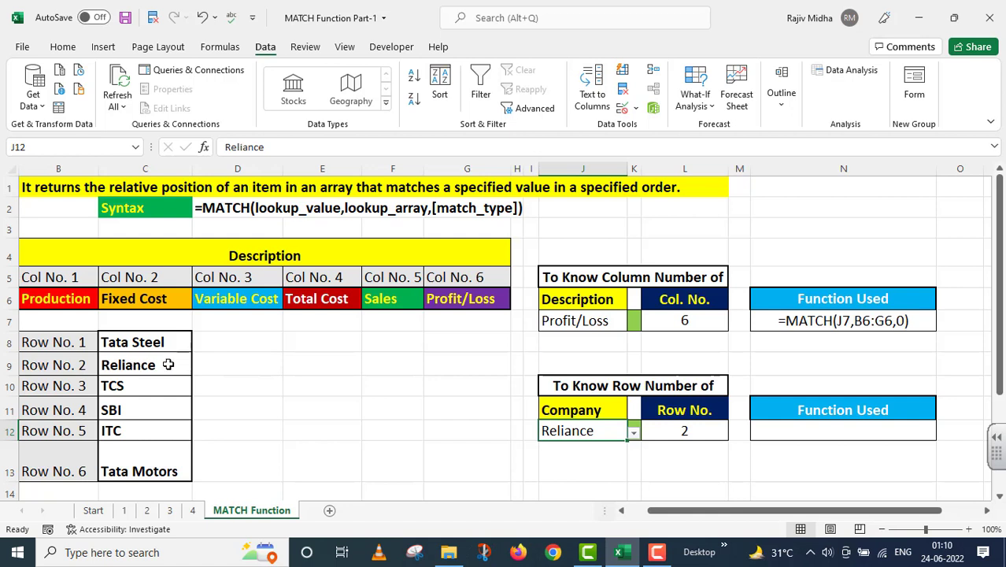
click(634, 432)
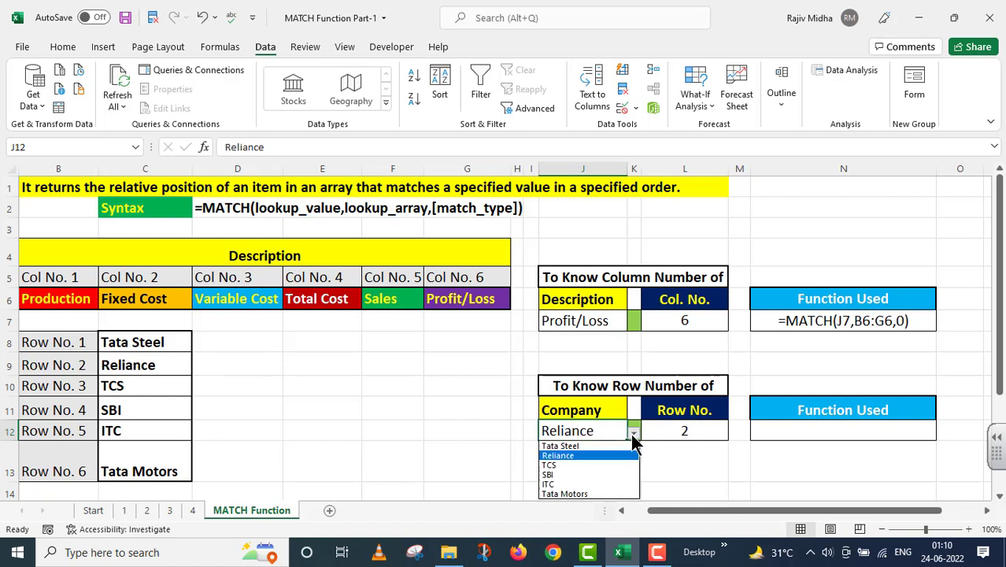
click(549, 467)
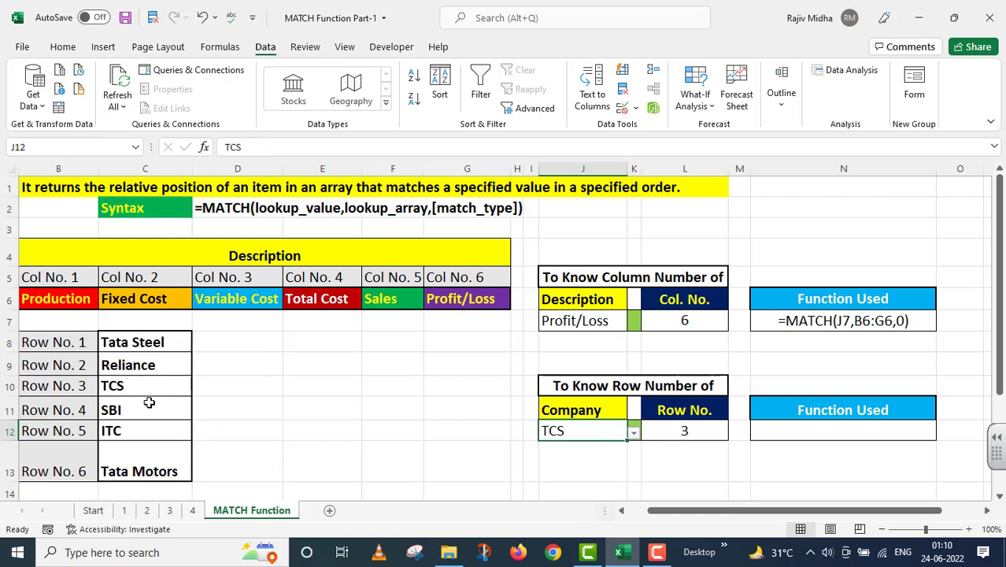
click(122, 385)
click(634, 431)
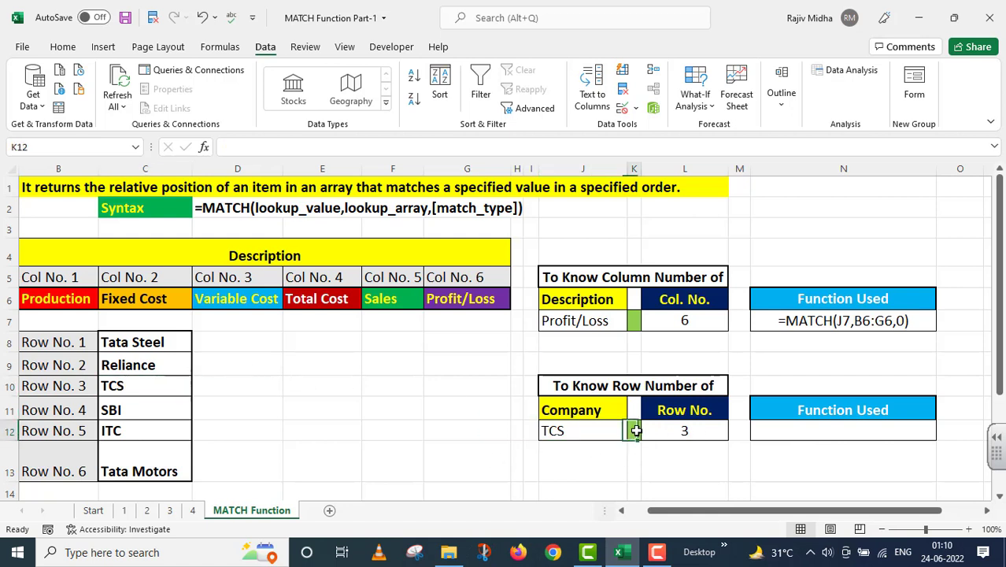
click(595, 430)
click(634, 432)
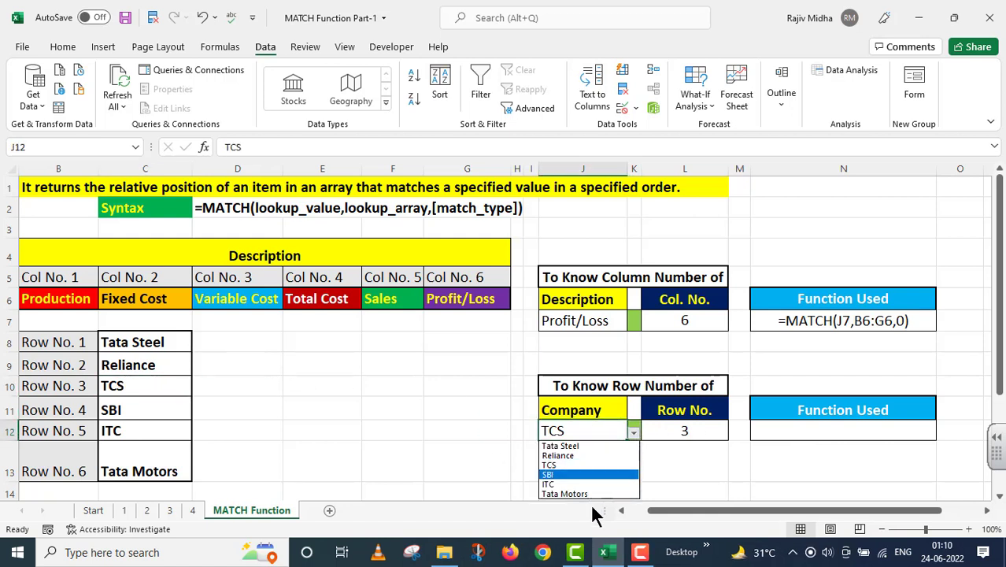
click(576, 485)
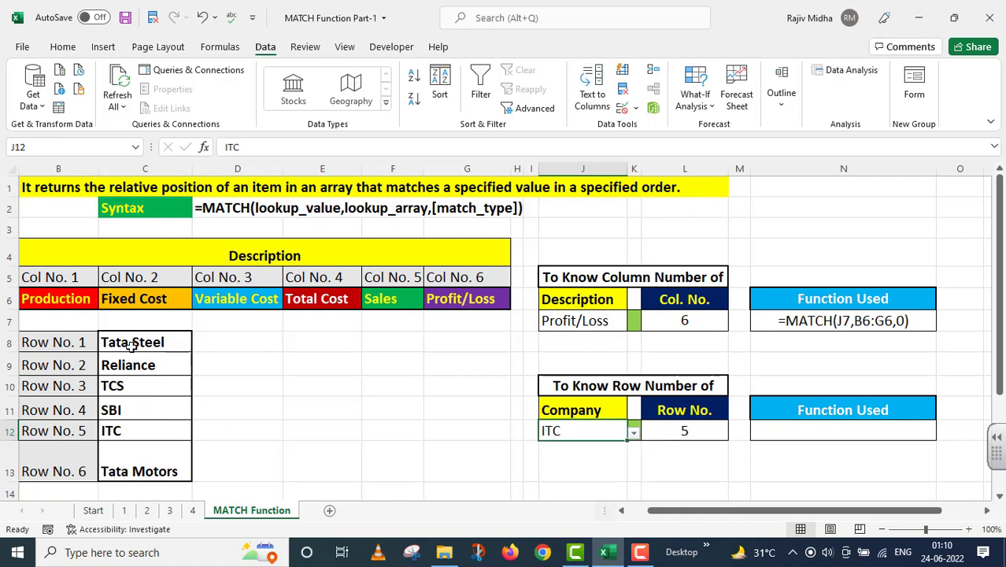
Step: Copy the MATCH formula from L12 and paste it as apostrophe-prefixed text into the Function Used cell N12
click(709, 433)
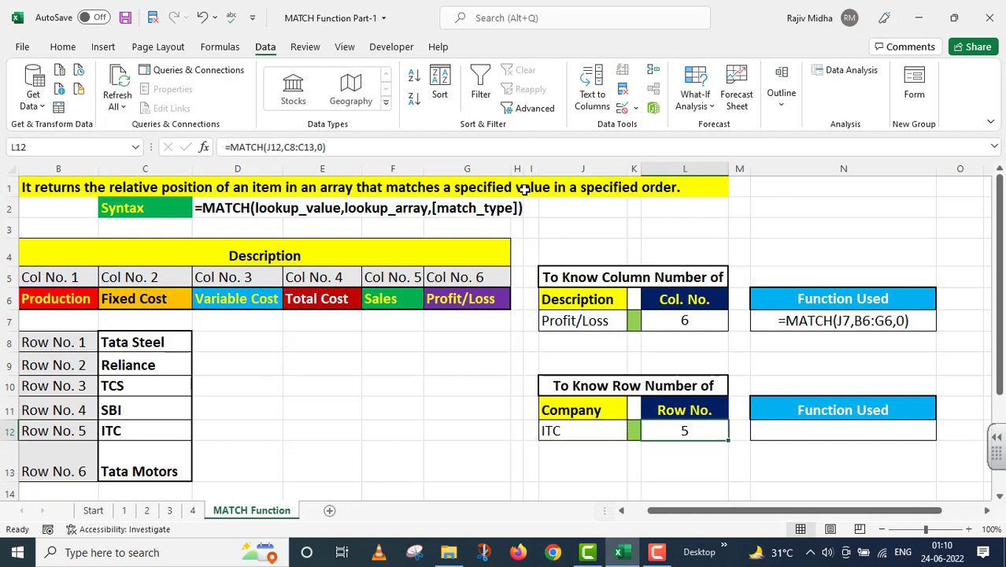
drag(350, 145, 158, 150)
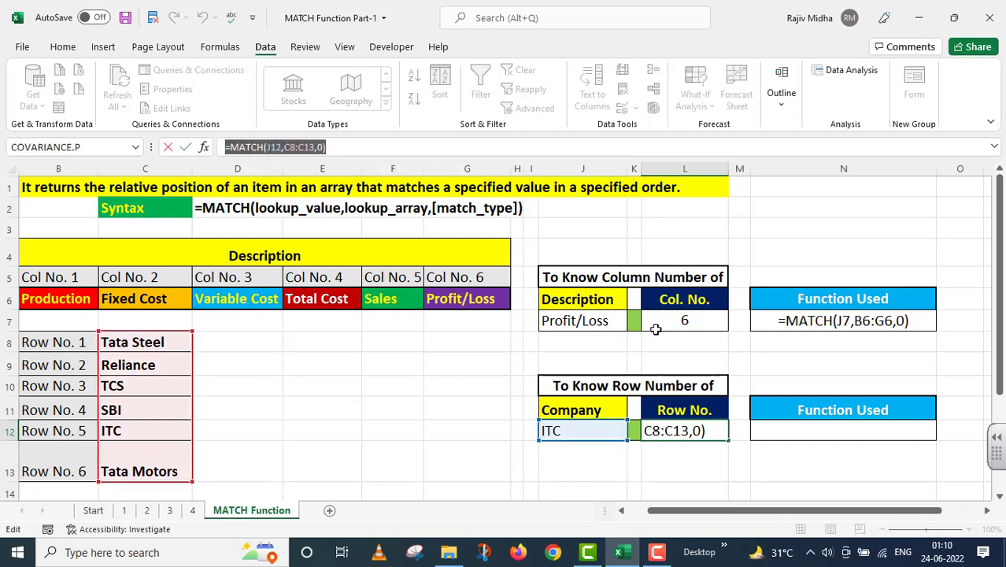
key(Return)
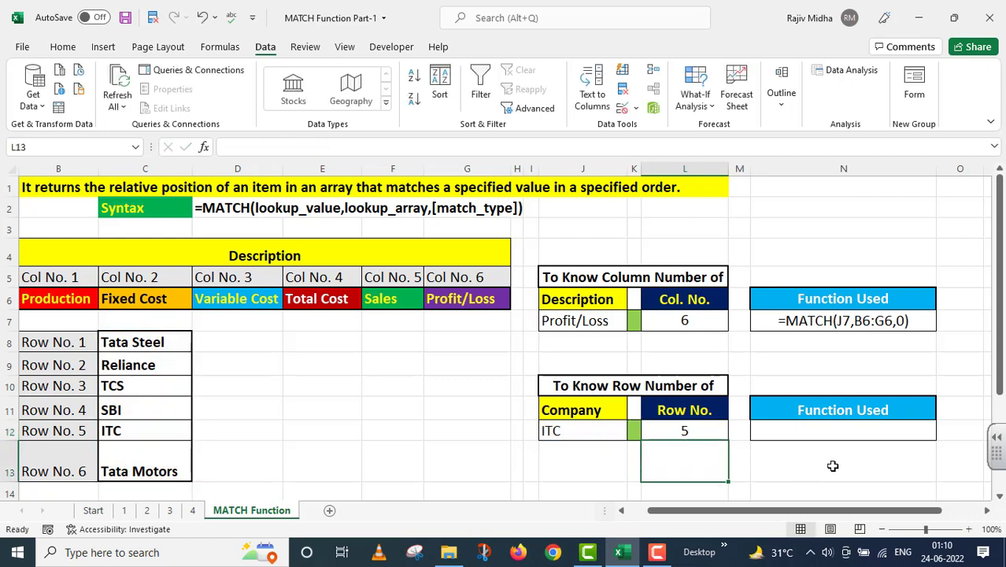
double_click(781, 429)
key(ctrl+v)
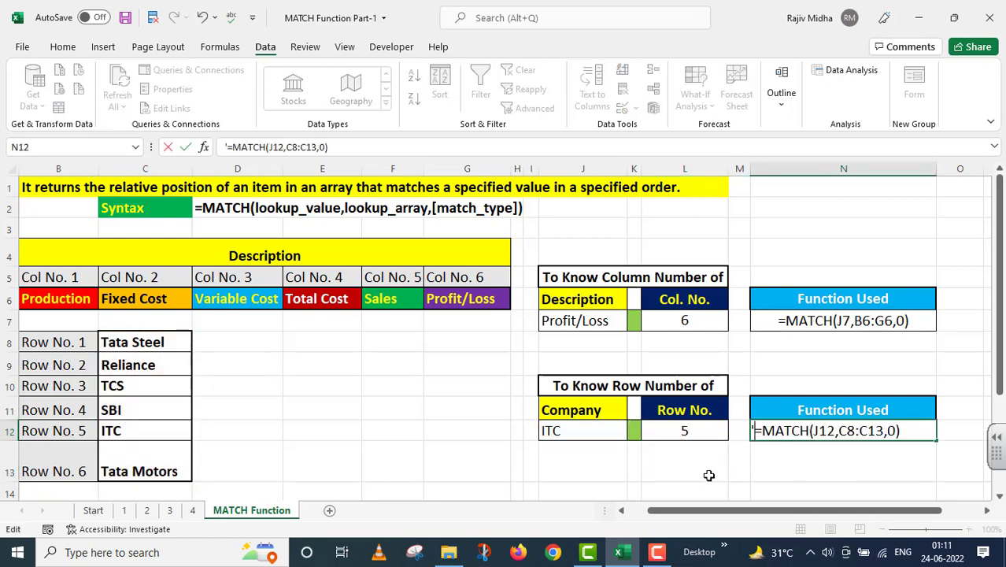